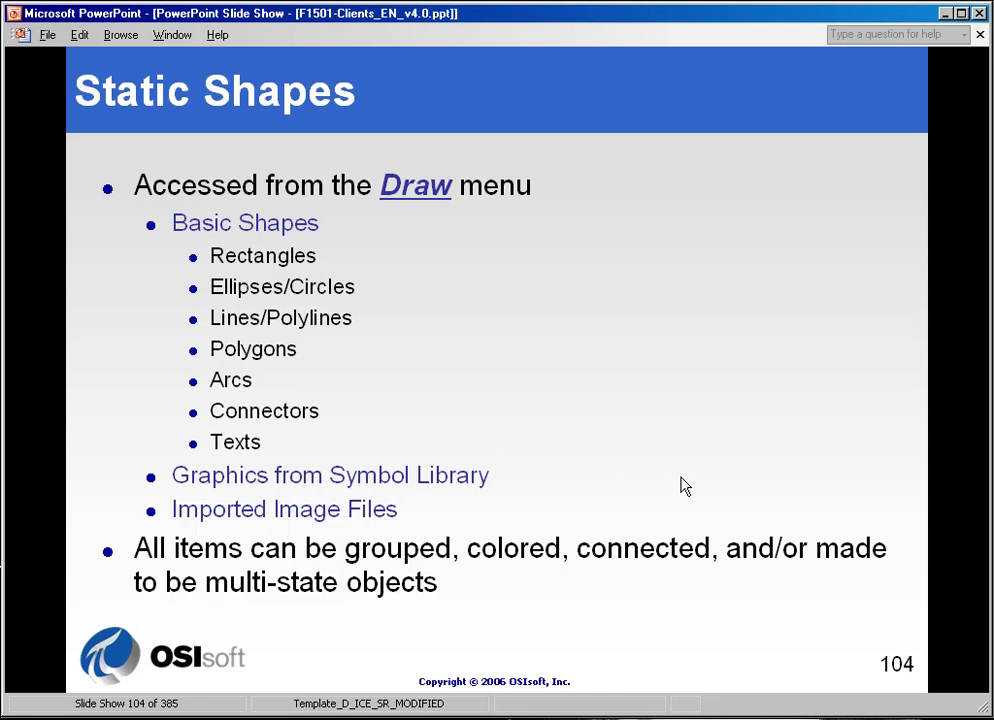
End the PowerPoint slide show and switch to CBT Demo Workbook.PIW in PI ProcessBook.
{"action": "left_click", "coordinate": [325, 510]}
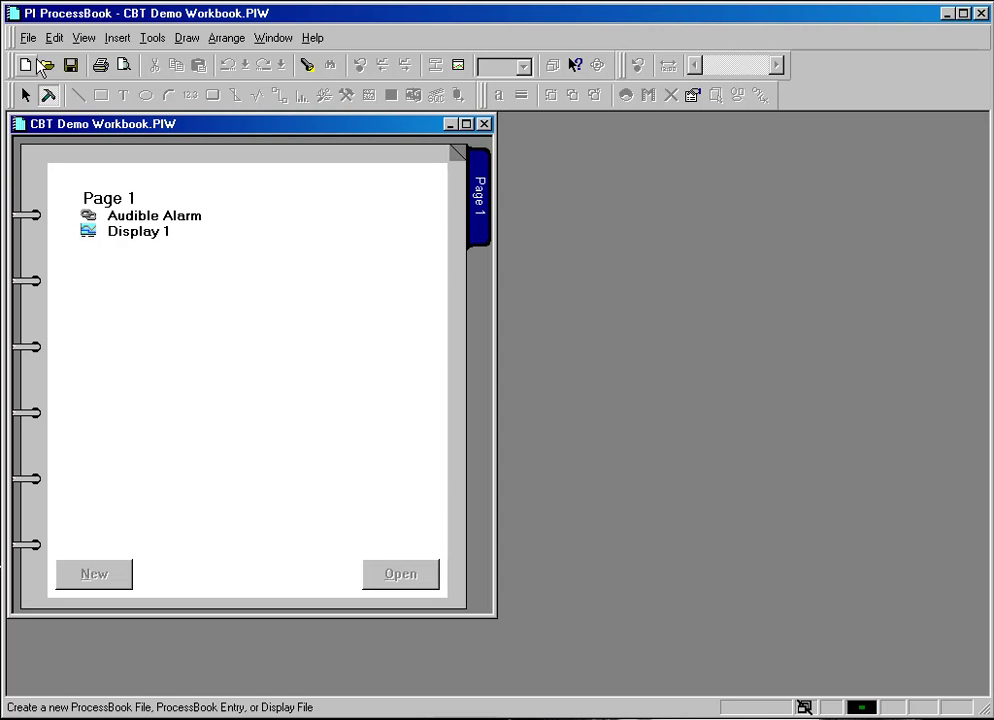
Insert a level-2 display labelled 'Graphics' and maximize its window.
{"action": "left_click", "coordinate": [119, 40]}
{"action": "left_click", "coordinate": [112, 60]}
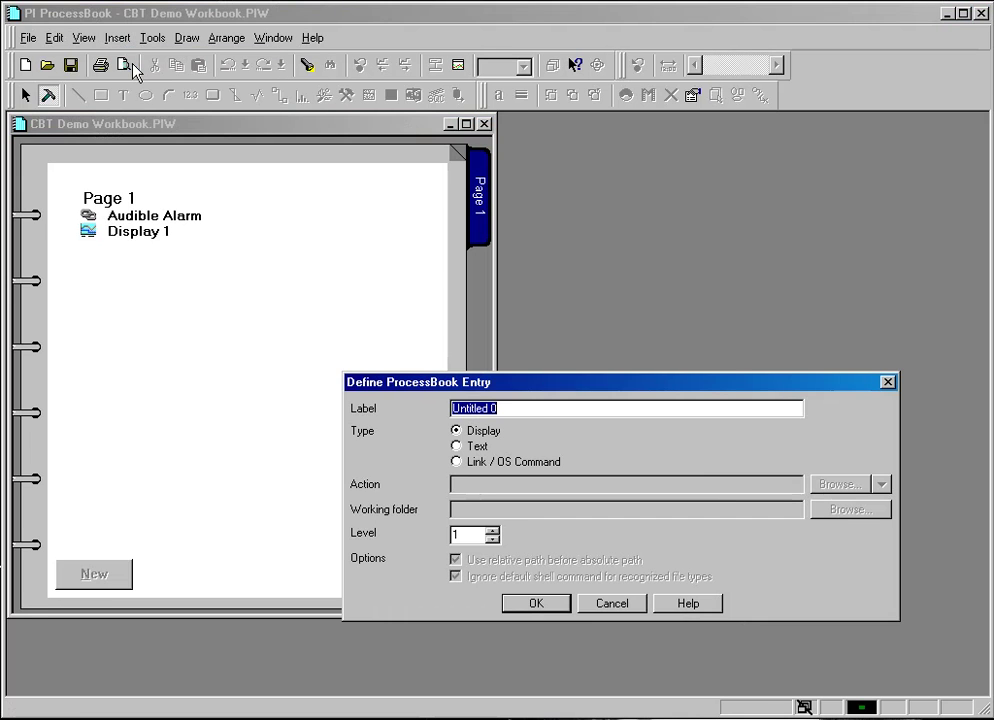
{"action": "left_click", "coordinate": [415, 413]}
{"action": "type", "text": "Gr"}
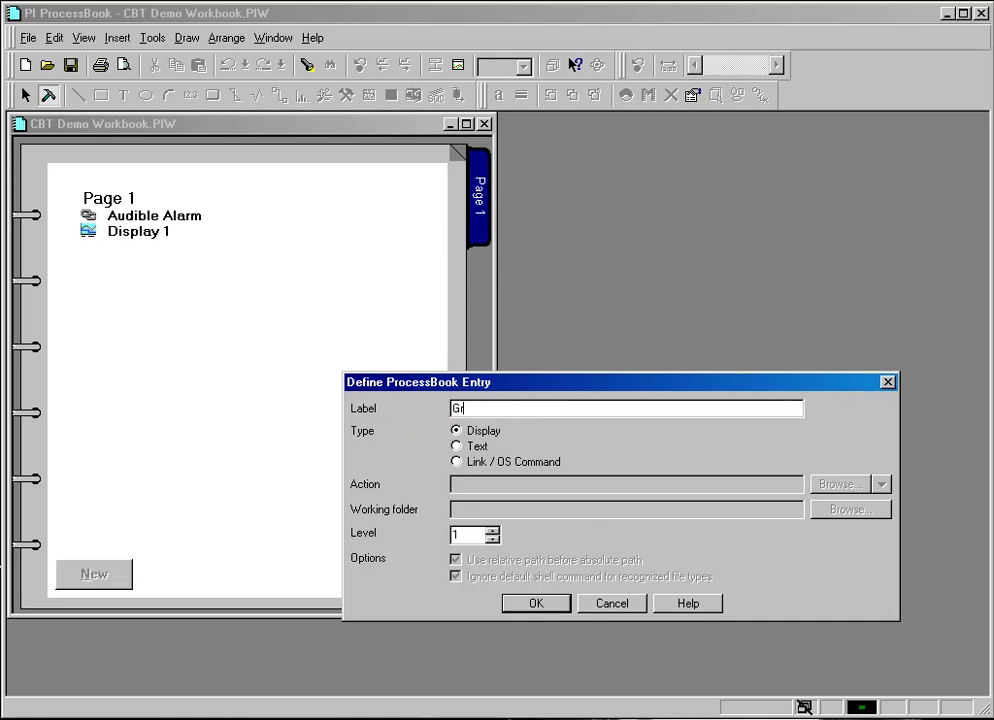
{"action": "type", "text": "aphics"}
{"action": "left_click", "coordinate": [491, 530]}
{"action": "left_click", "coordinate": [536, 603]}
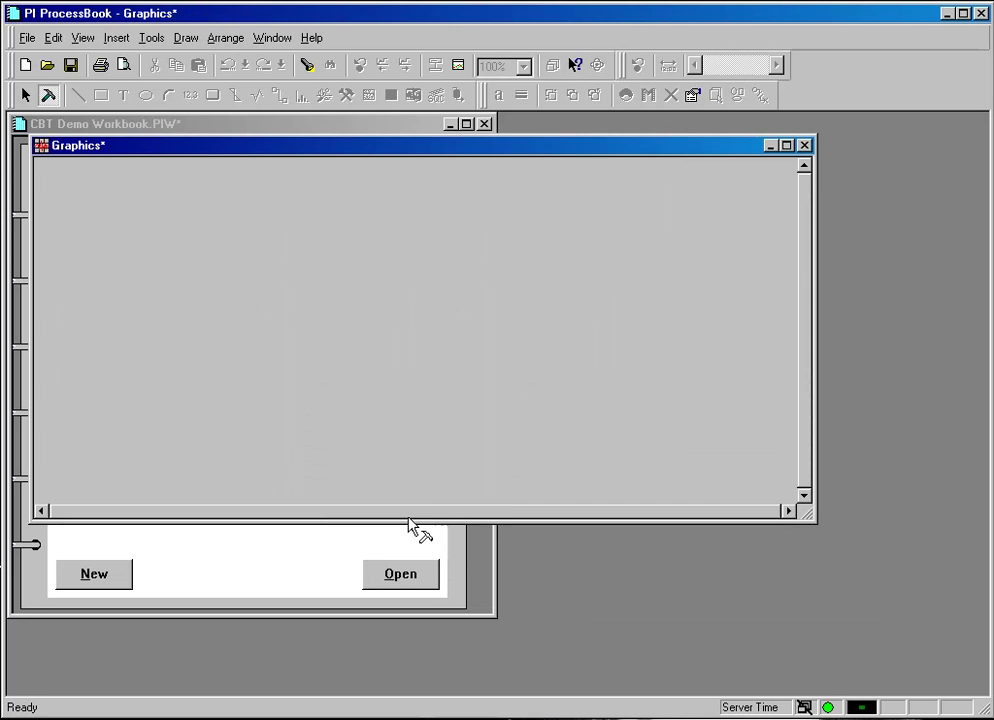
{"action": "left_click", "coordinate": [786, 145]}
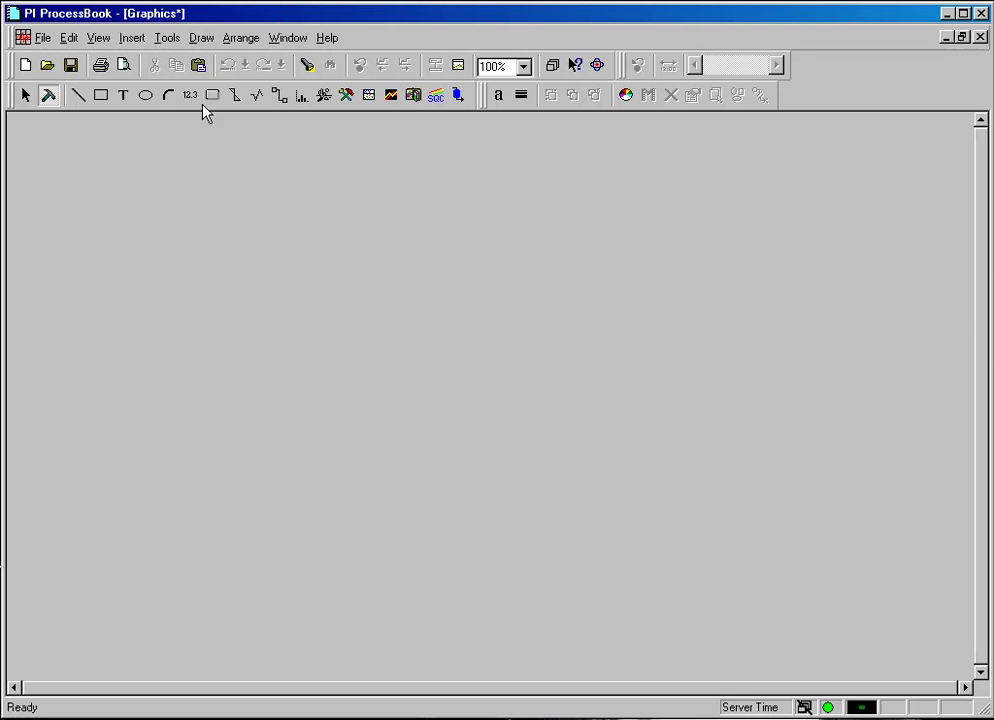
Draw two green rectangles side by side near the top left of the canvas.
{"action": "left_click", "coordinate": [202, 38]}
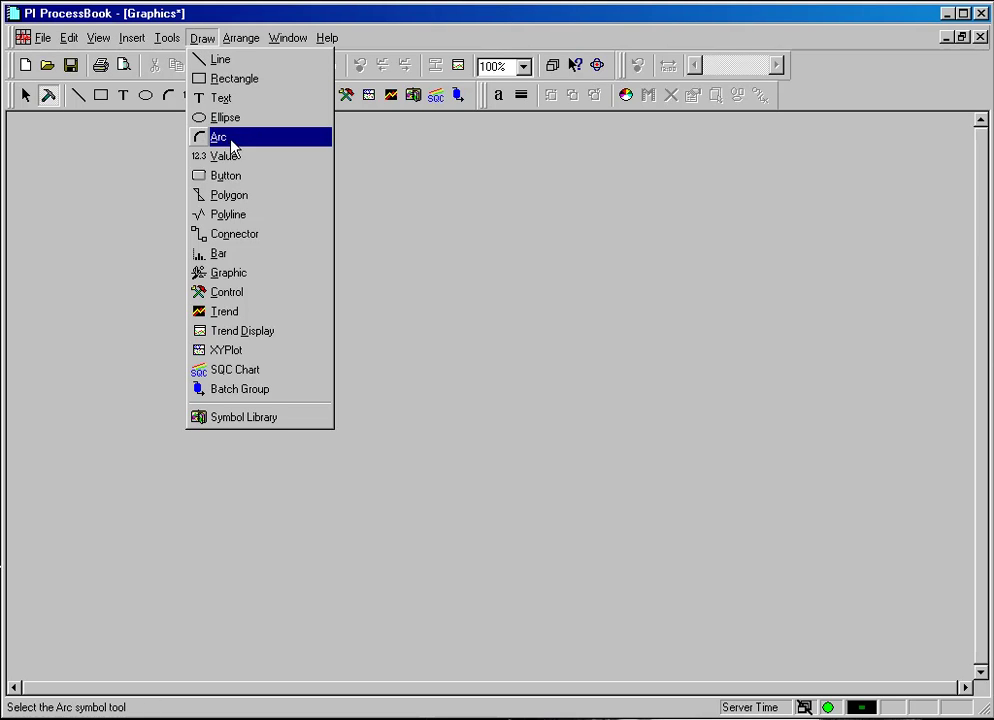
{"action": "left_click", "coordinate": [232, 79]}
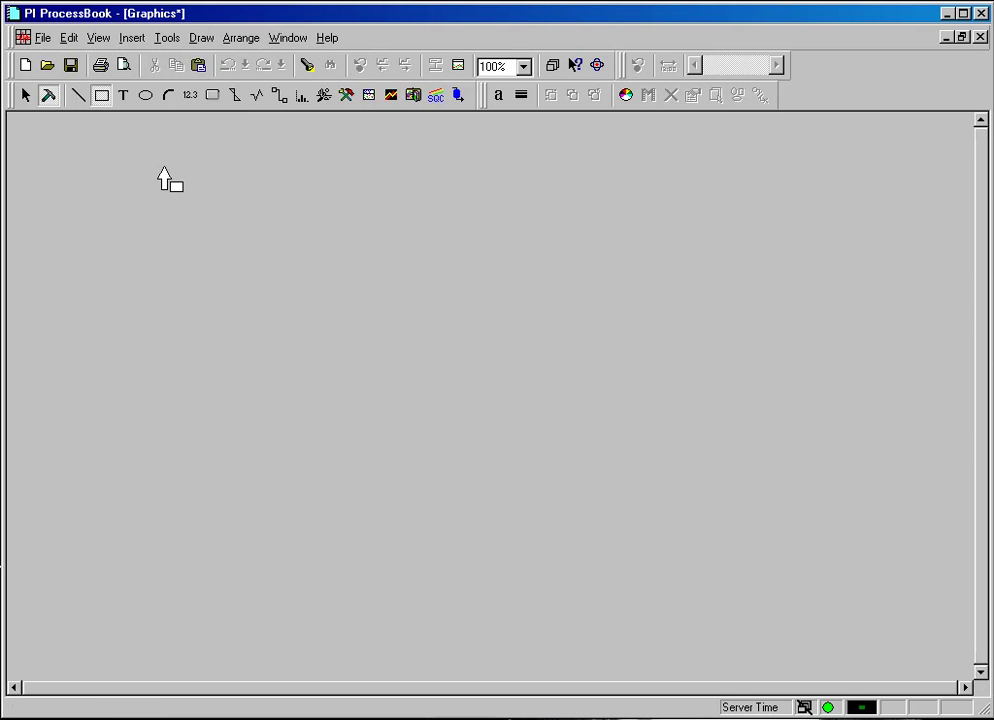
{"action": "left_click_drag", "start_coordinate": [142, 153], "coordinate": [285, 252]}
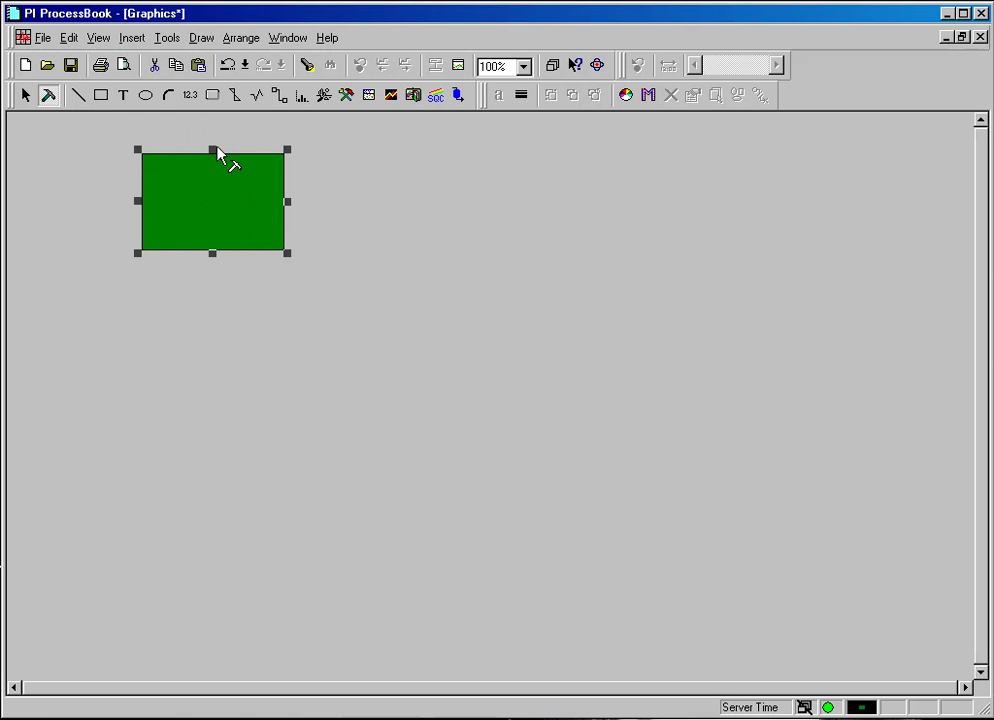
{"action": "left_click", "coordinate": [102, 97]}
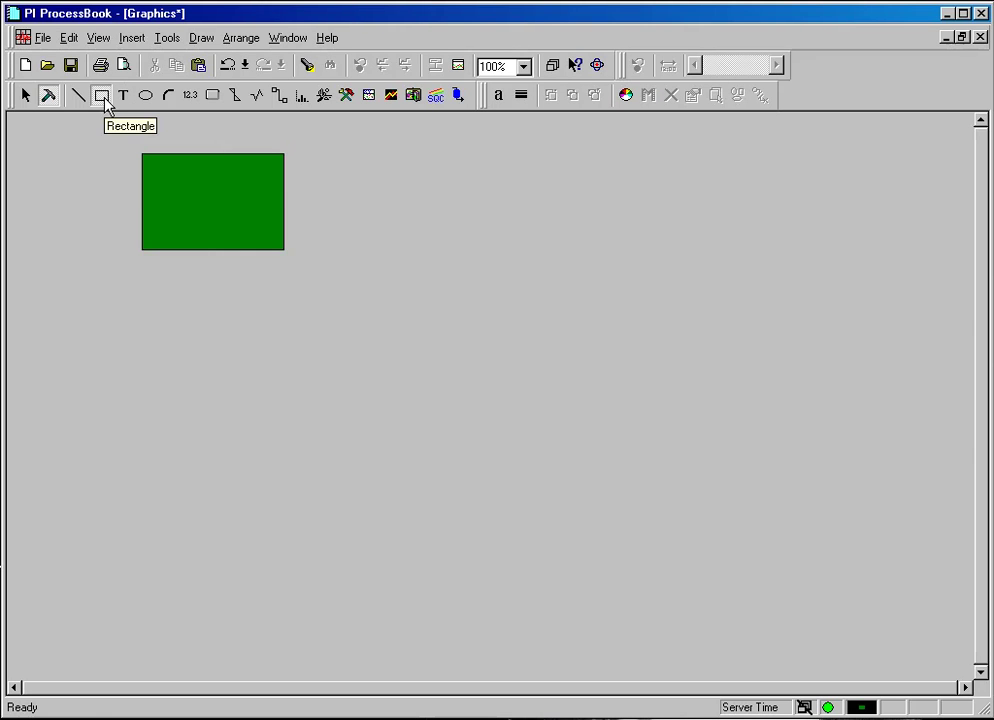
{"action": "left_click_drag", "start_coordinate": [310, 206], "coordinate": [435, 304]}
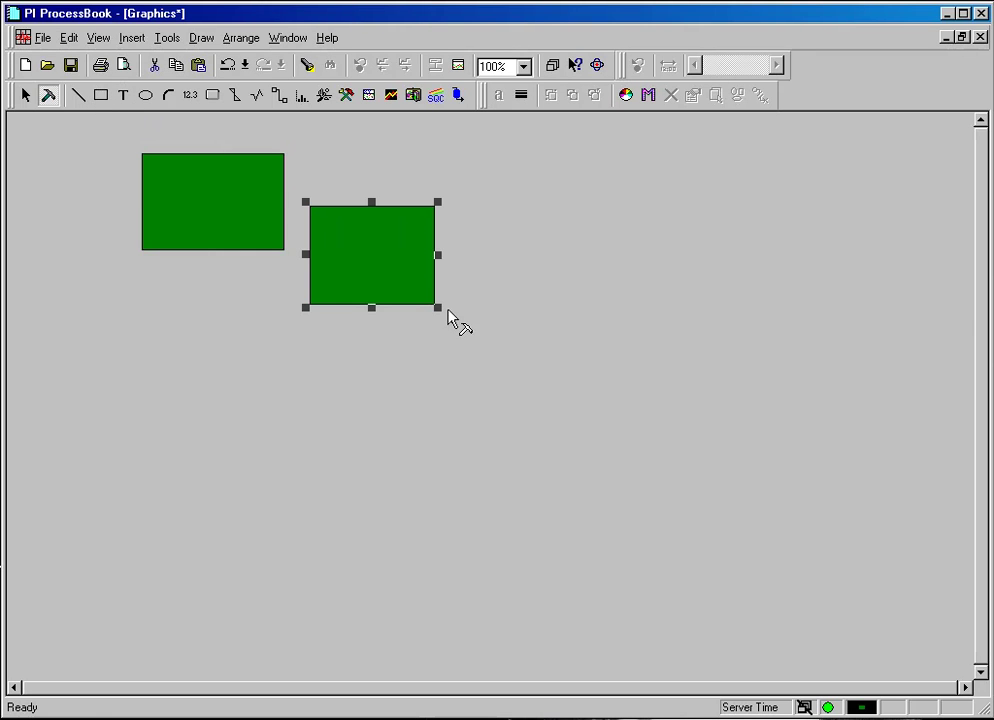
Resize the left rectangle, move the second below it, and draw a small rectangle at upper right.
{"action": "left_click", "coordinate": [204, 230]}
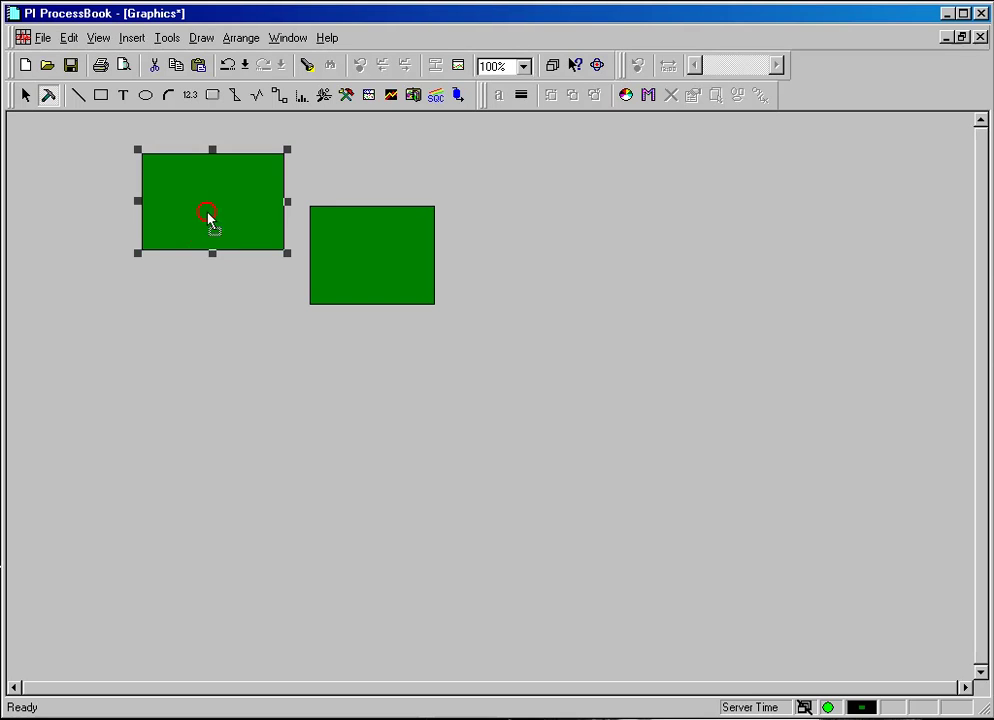
{"action": "left_click_drag", "start_coordinate": [211, 221], "coordinate": [204, 300]}
{"action": "left_click_drag", "start_coordinate": [279, 280], "coordinate": [245, 282]}
{"action": "left_click_drag", "start_coordinate": [243, 332], "coordinate": [236, 224]}
{"action": "left_click", "coordinate": [307, 258]}
{"action": "left_click_drag", "start_coordinate": [307, 258], "coordinate": [242, 297]}
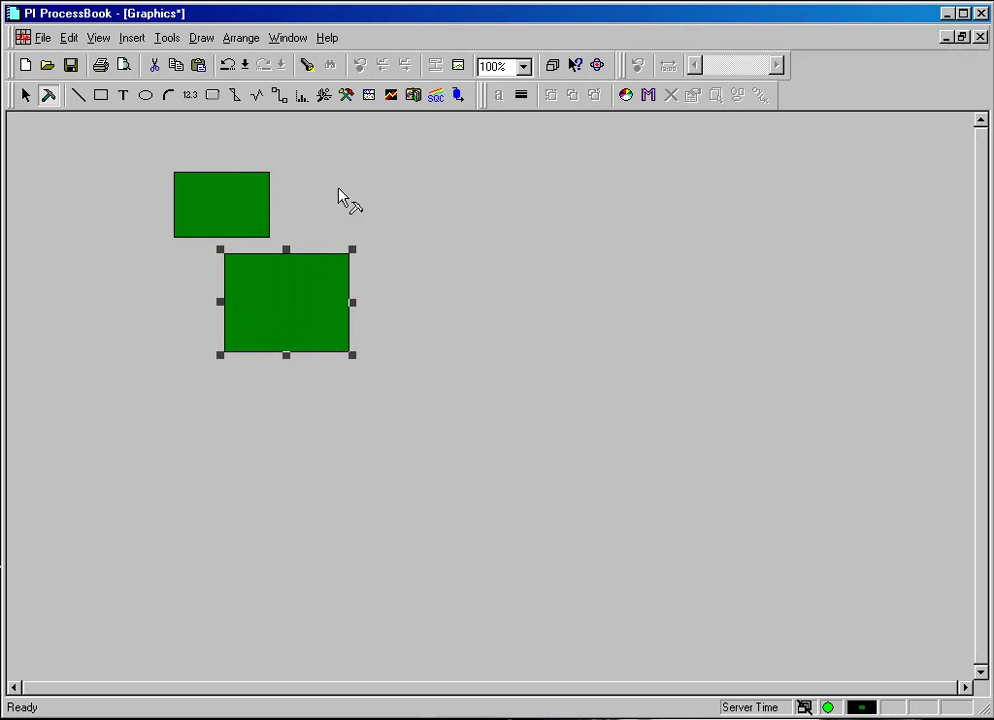
{"action": "left_click", "coordinate": [126, 217]}
{"action": "left_click", "coordinate": [102, 96]}
{"action": "left_click_drag", "start_coordinate": [360, 157], "coordinate": [435, 229]}
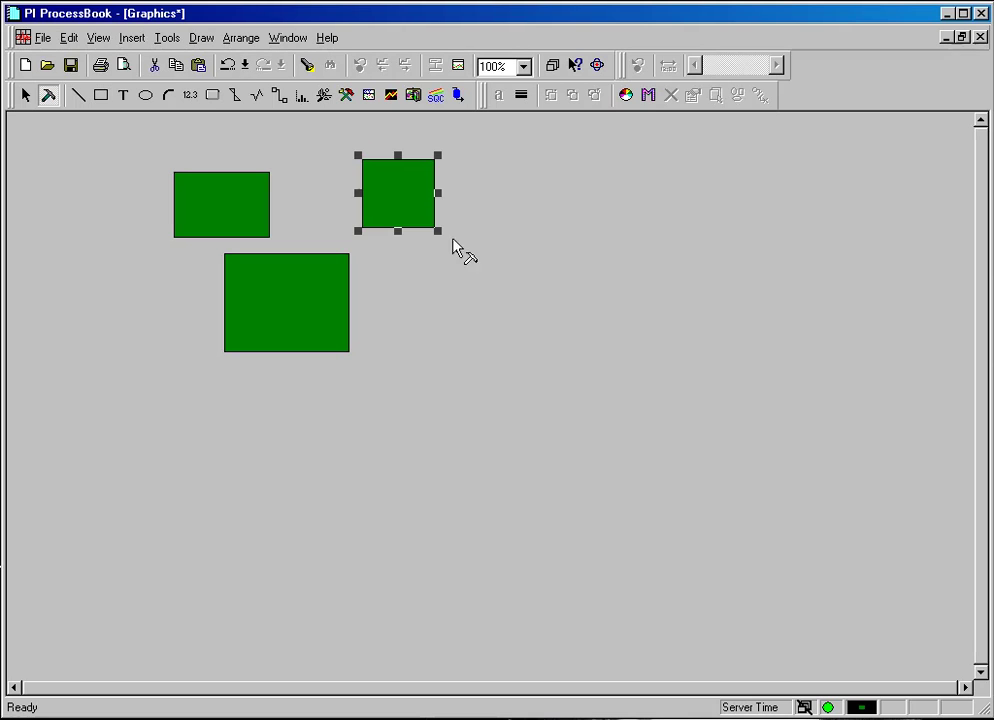
Draw three green ellipses: a medium one at right, a large overlapping one, and a flat one.
{"action": "left_click", "coordinate": [145, 95]}
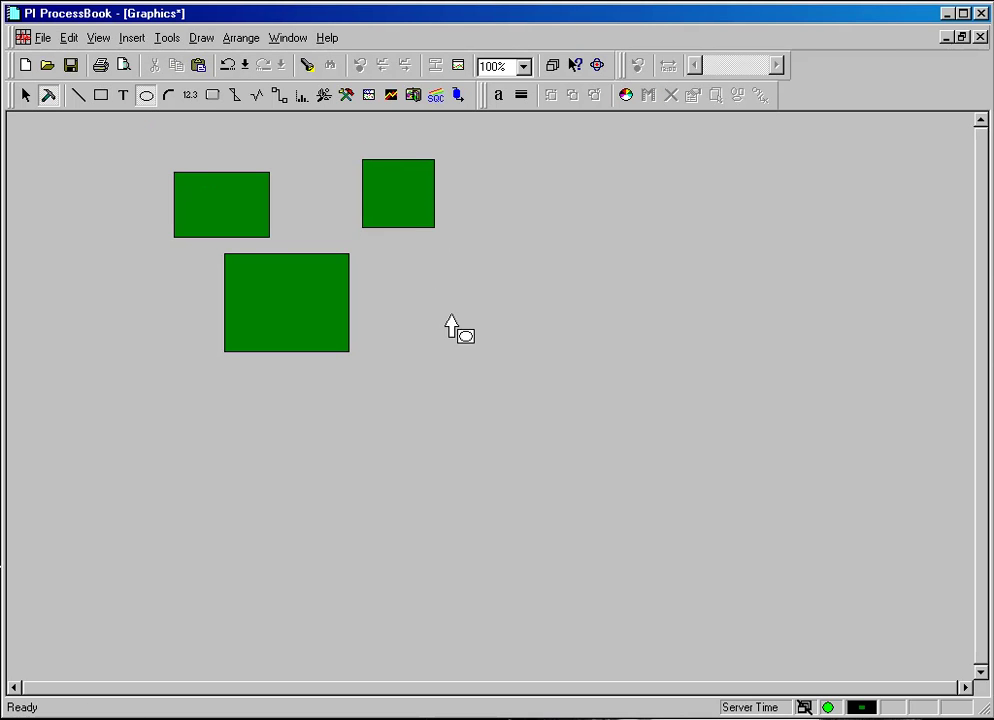
{"action": "mouse_move", "coordinate": [421, 291]}
{"action": "left_mouse_down"}
{"action": "mouse_move", "coordinate": [537, 347]}
{"action": "mouse_move", "coordinate": [530, 371]}
{"action": "left_mouse_up"}
{"action": "left_click_drag", "start_coordinate": [115, 335], "coordinate": [200, 401]}
{"action": "left_click", "coordinate": [145, 95]}
{"action": "left_click_drag", "start_coordinate": [101, 255], "coordinate": [561, 437]}
{"action": "left_click", "coordinate": [145, 95]}
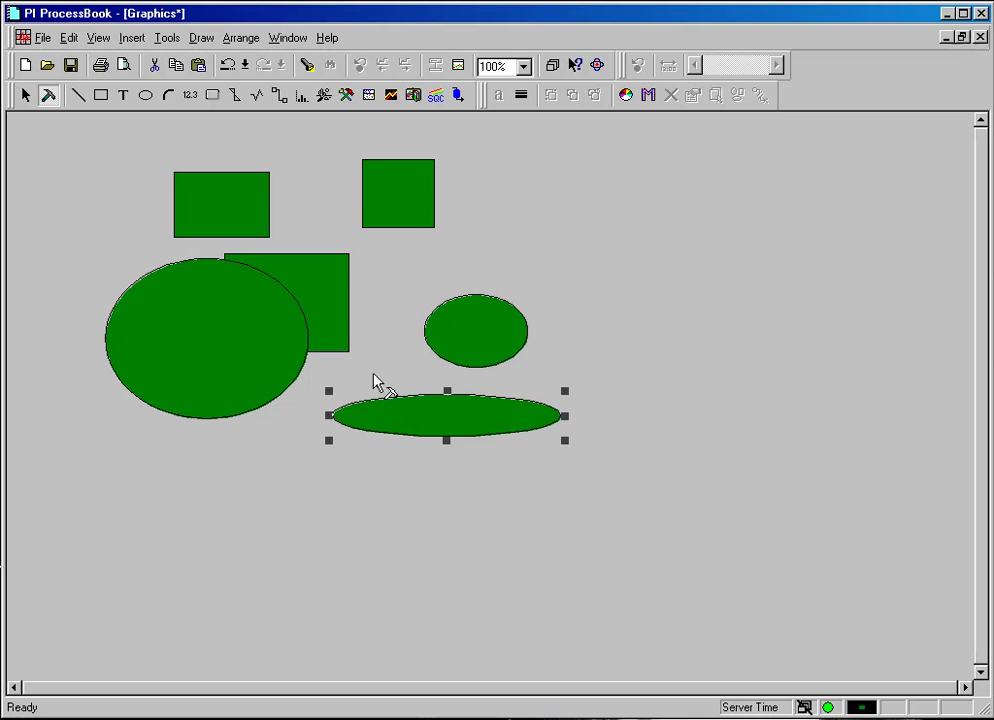
{"action": "left_click", "coordinate": [375, 334]}
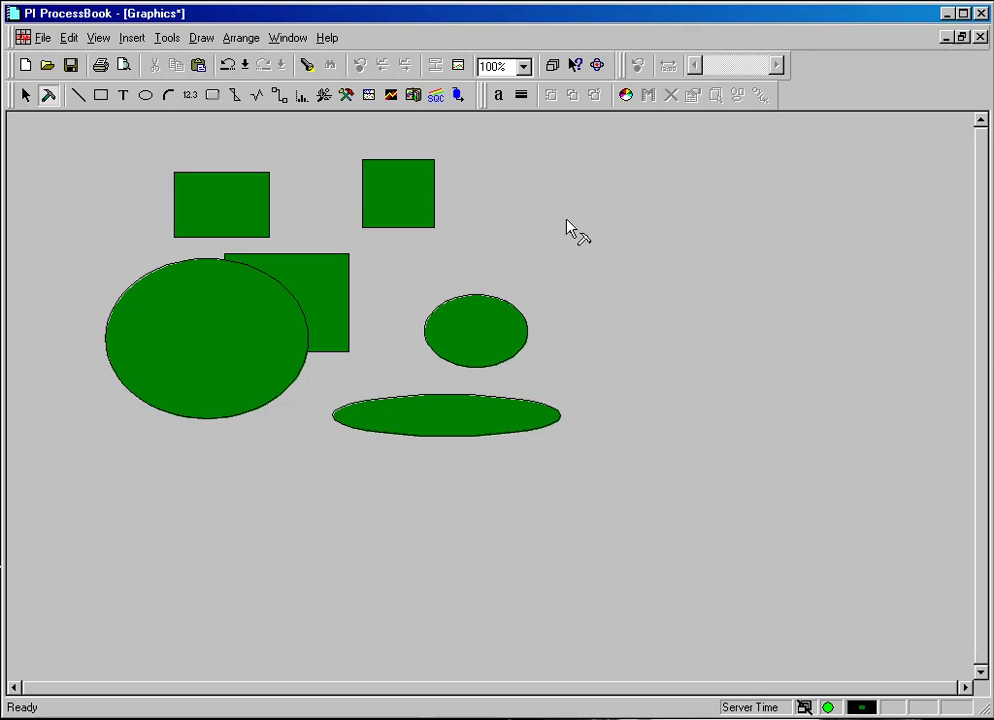
With nothing selected, set the colour formatting to a white line and blue fill.
{"action": "left_click", "coordinate": [595, 189]}
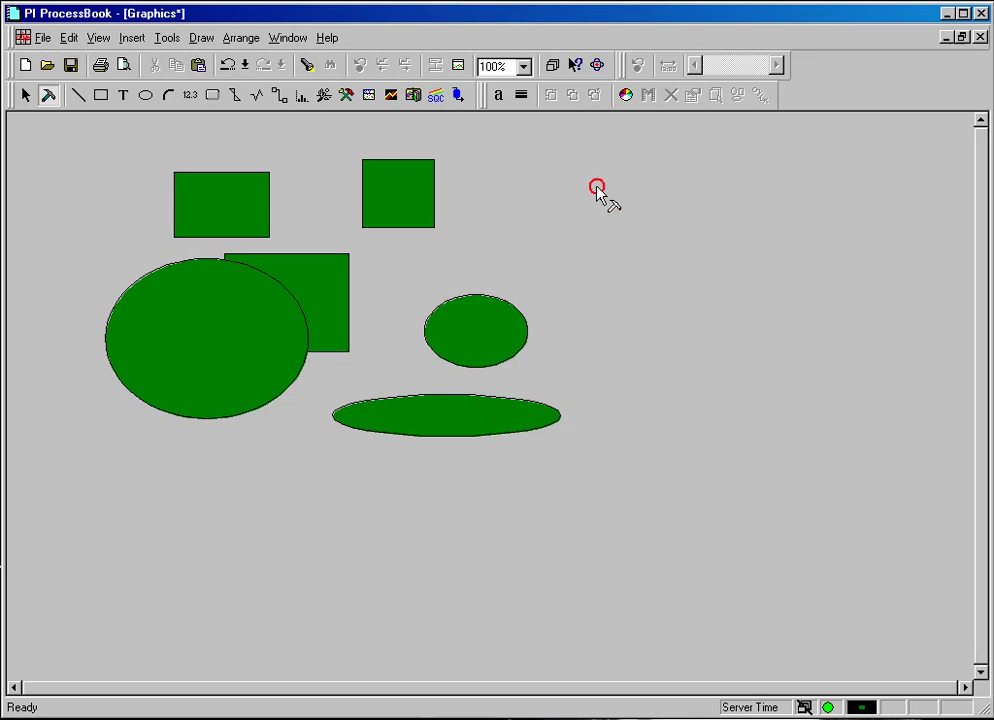
{"action": "left_click", "coordinate": [69, 38]}
{"action": "left_click", "coordinate": [91, 245]}
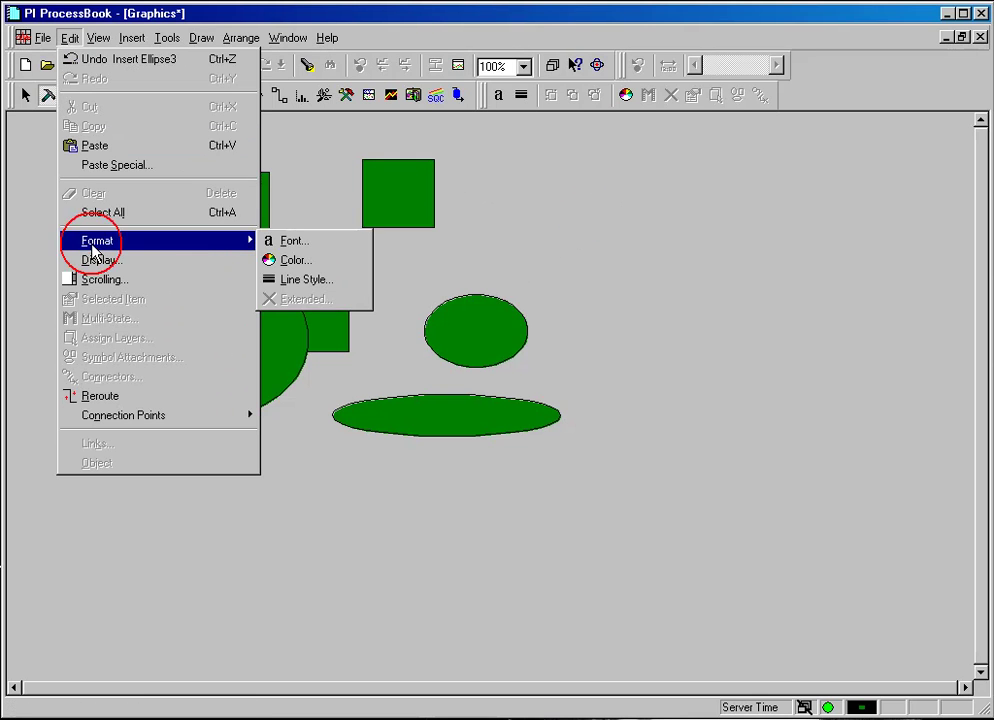
{"action": "left_click", "coordinate": [310, 262]}
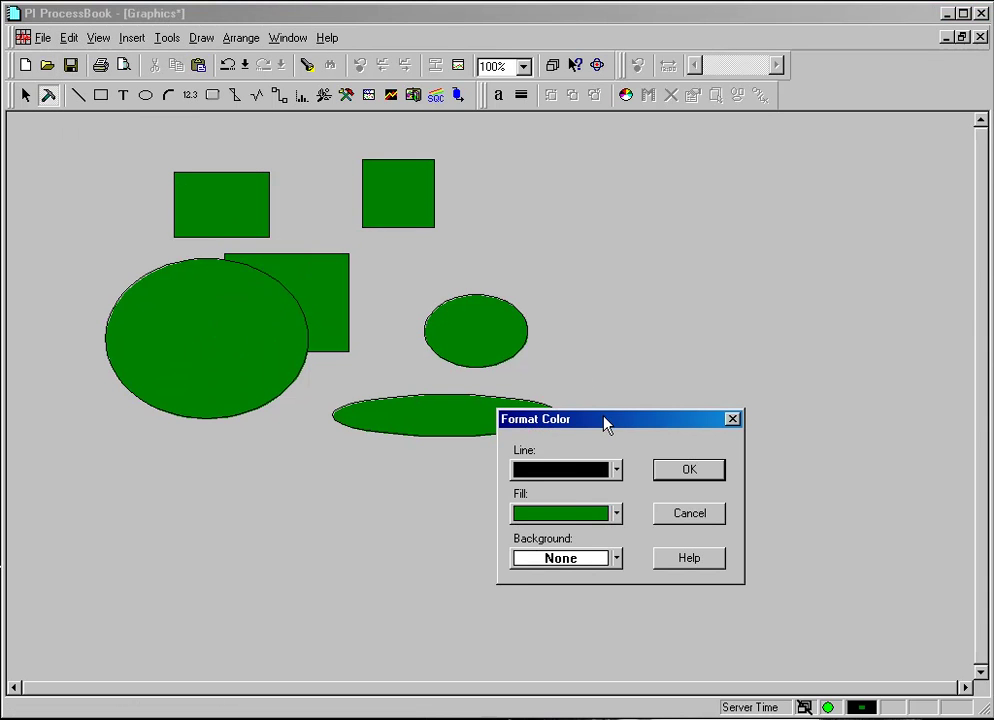
{"action": "left_click", "coordinate": [563, 478]}
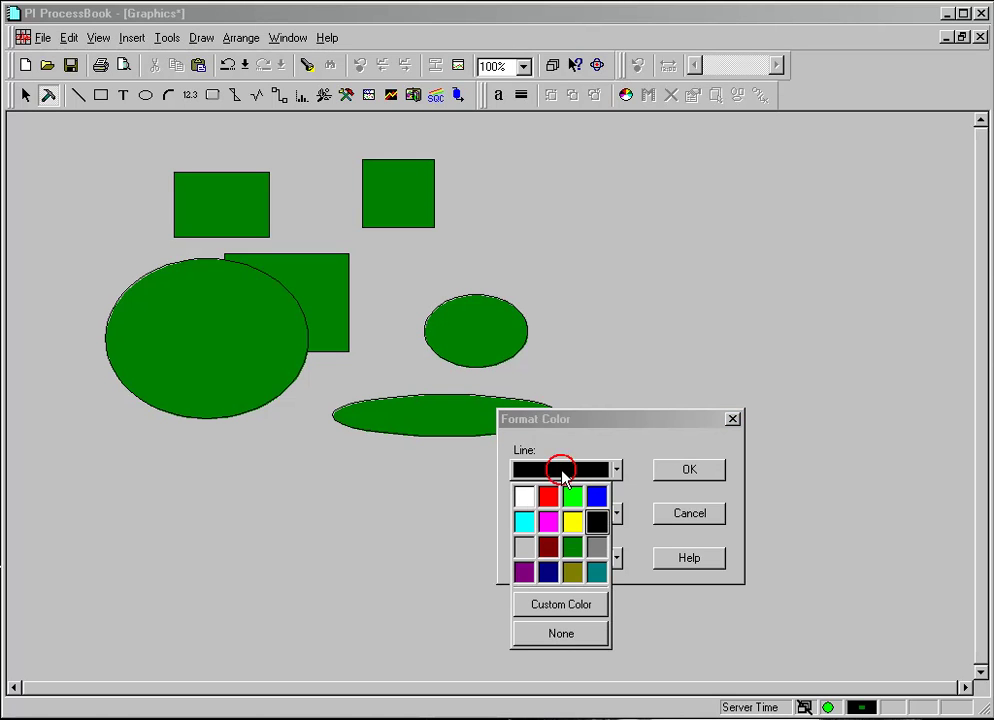
{"action": "left_click", "coordinate": [622, 494]}
{"action": "left_click", "coordinate": [616, 514]}
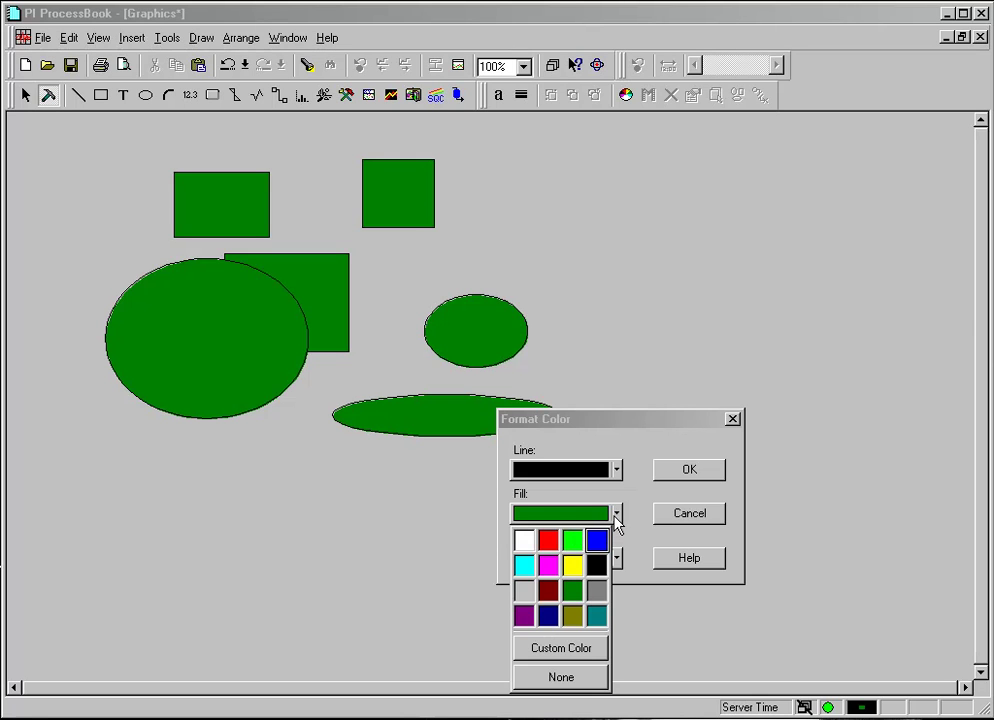
{"action": "left_click", "coordinate": [617, 514]}
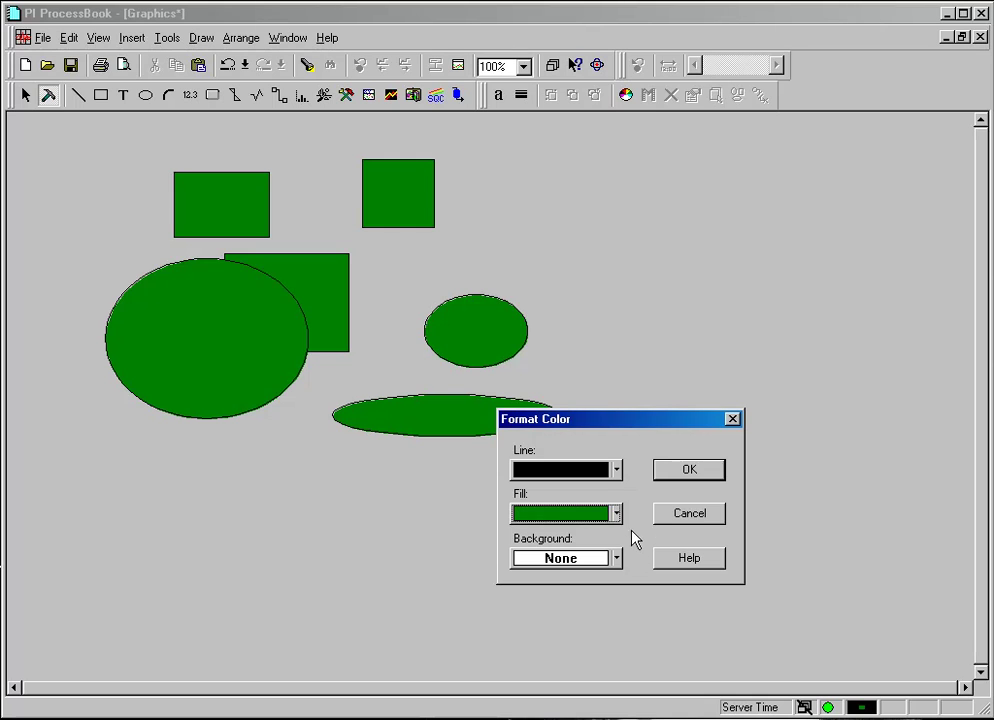
{"action": "left_click", "coordinate": [617, 472]}
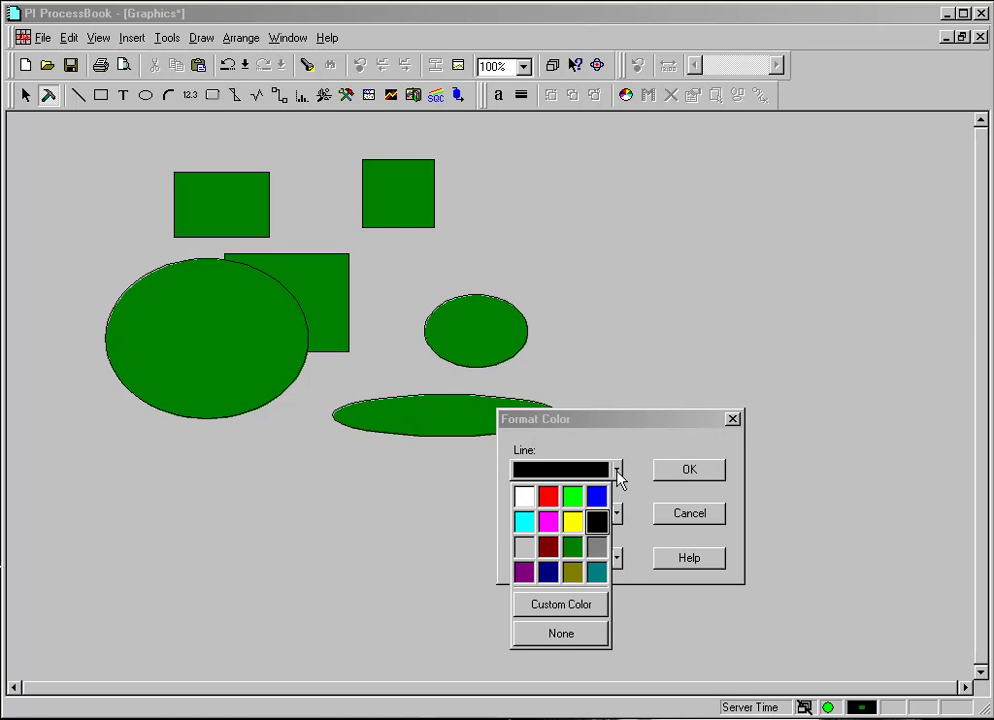
{"action": "left_click", "coordinate": [524, 499]}
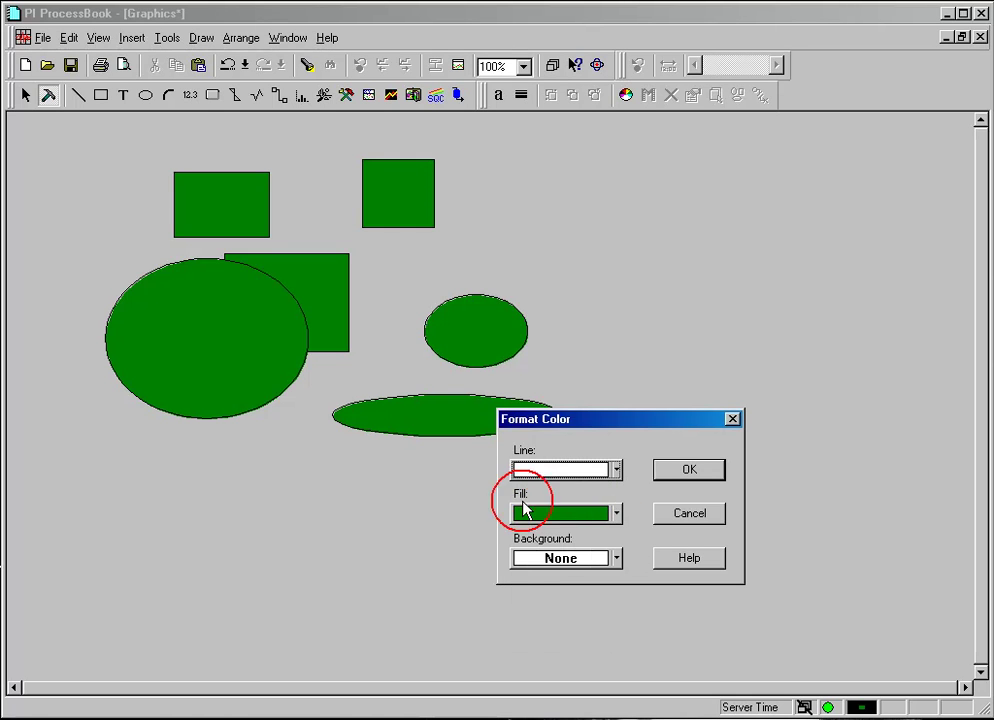
{"action": "left_click", "coordinate": [617, 515]}
{"action": "left_click", "coordinate": [597, 542]}
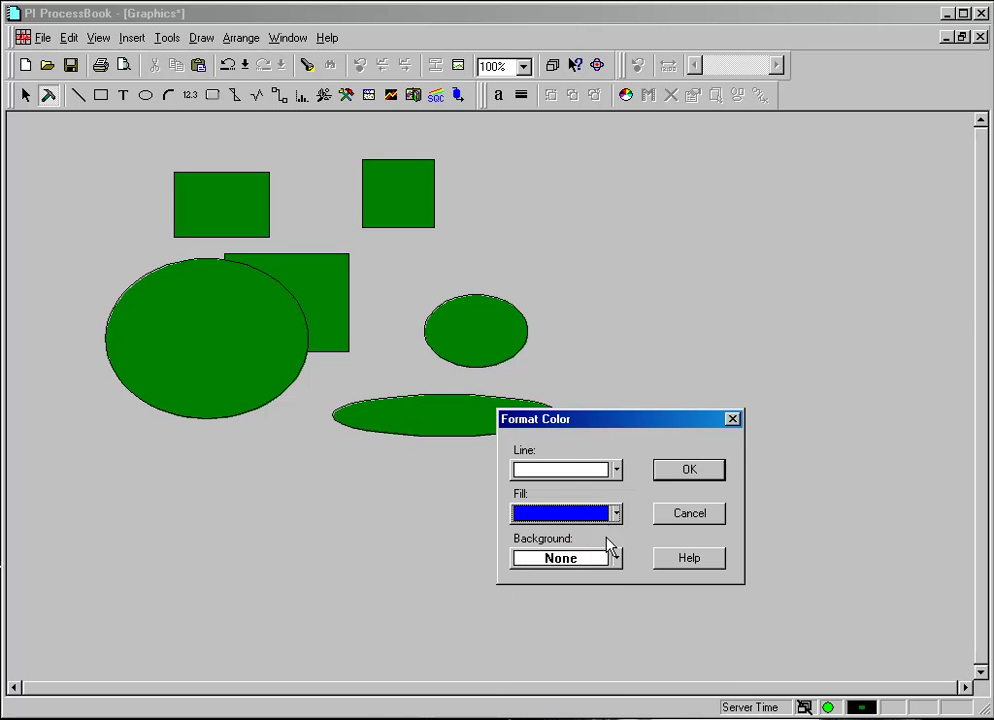
Apply the new colours, then draw a blue ellipse over the top-left rectangle and a blue square mid-canvas.
{"action": "left_click", "coordinate": [686, 472]}
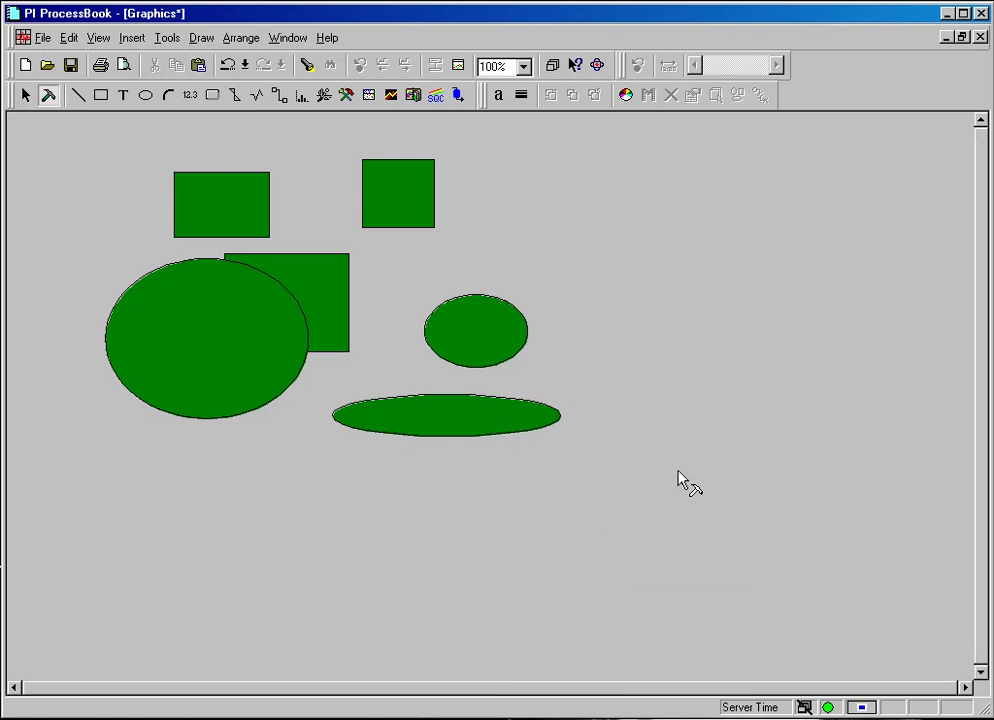
{"action": "left_click", "coordinate": [145, 95]}
{"action": "left_click_drag", "start_coordinate": [85, 143], "coordinate": [194, 218]}
{"action": "left_click", "coordinate": [101, 95]}
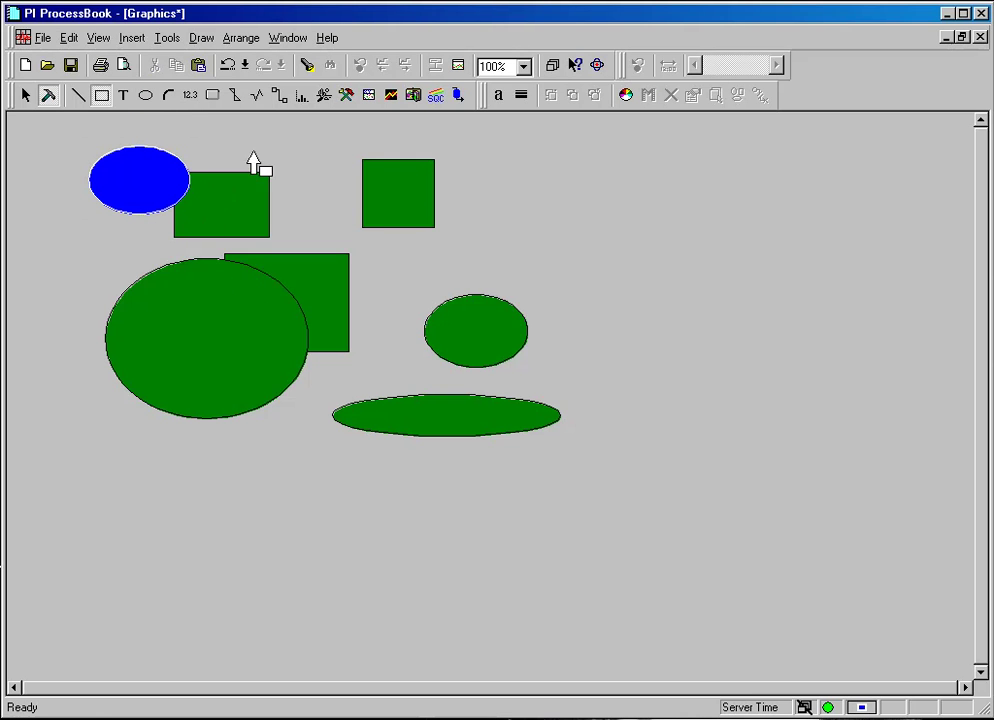
{"action": "left_click_drag", "start_coordinate": [366, 240], "coordinate": [449, 315]}
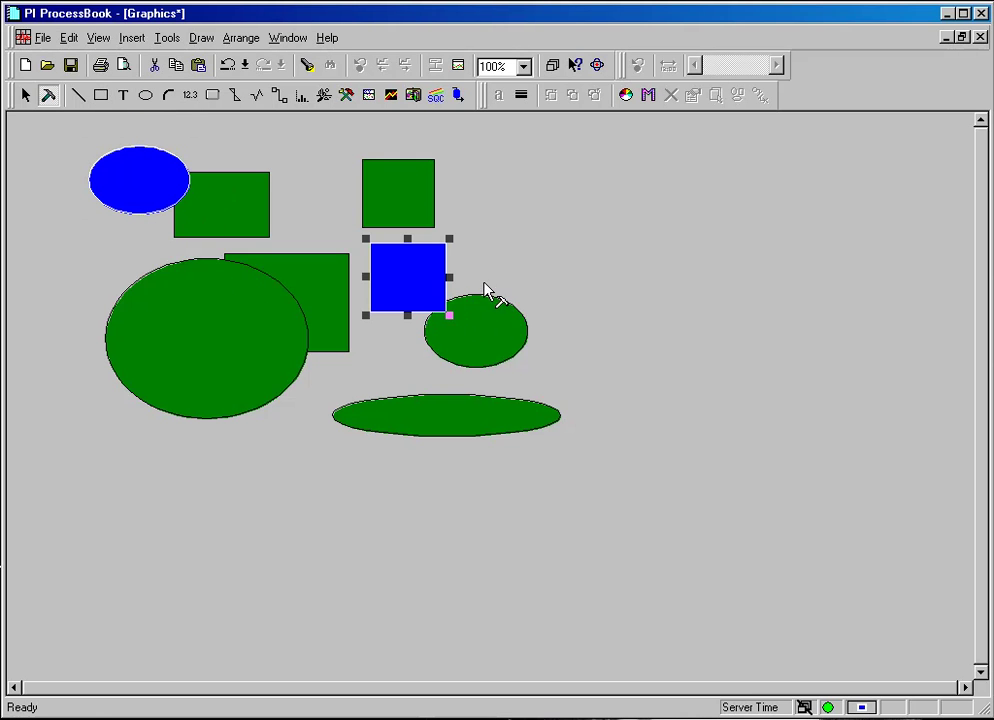
{"action": "left_click", "coordinate": [511, 282]}
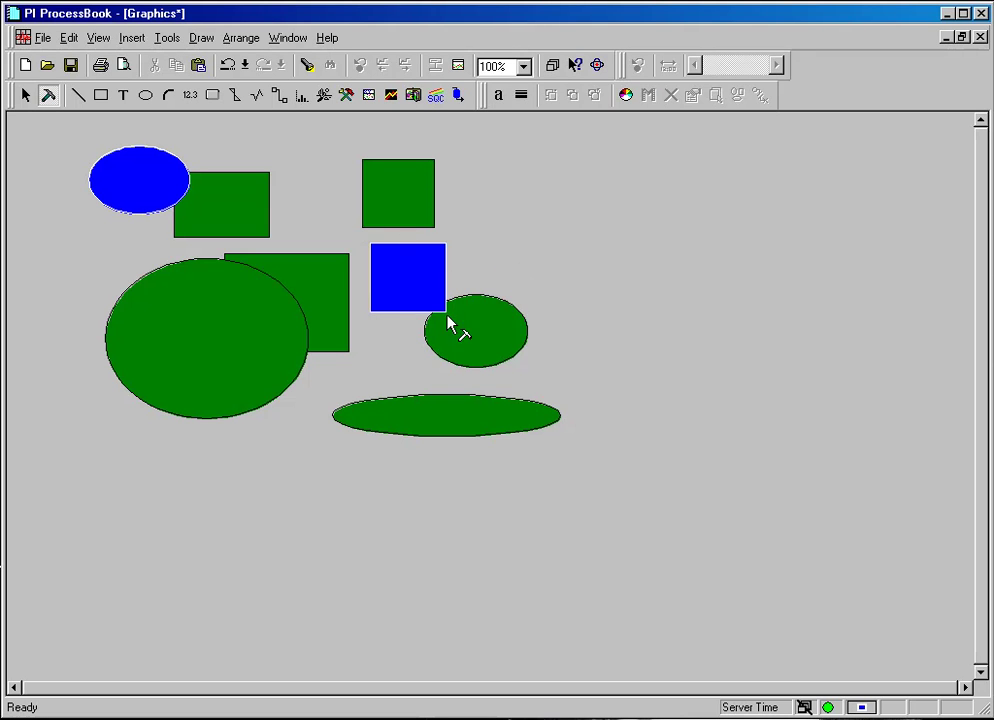
Give the large green circle a yellow fill and drag it down and to the left.
{"action": "left_click", "coordinate": [240, 372]}
{"action": "left_click", "coordinate": [69, 38]}
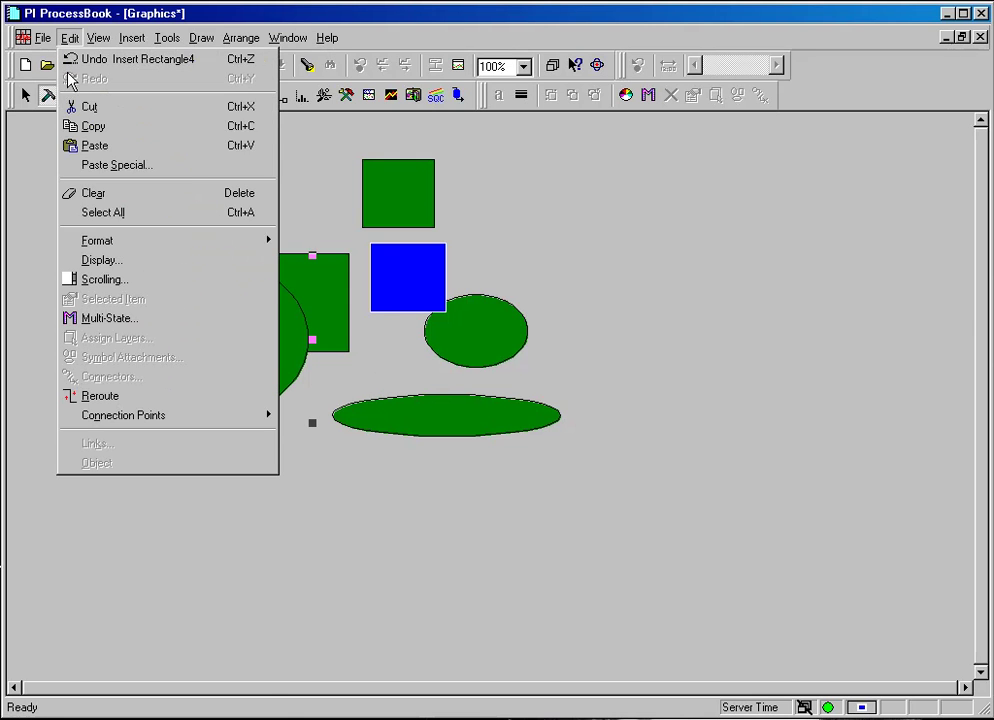
{"action": "mouse_move", "coordinate": [85, 251]}
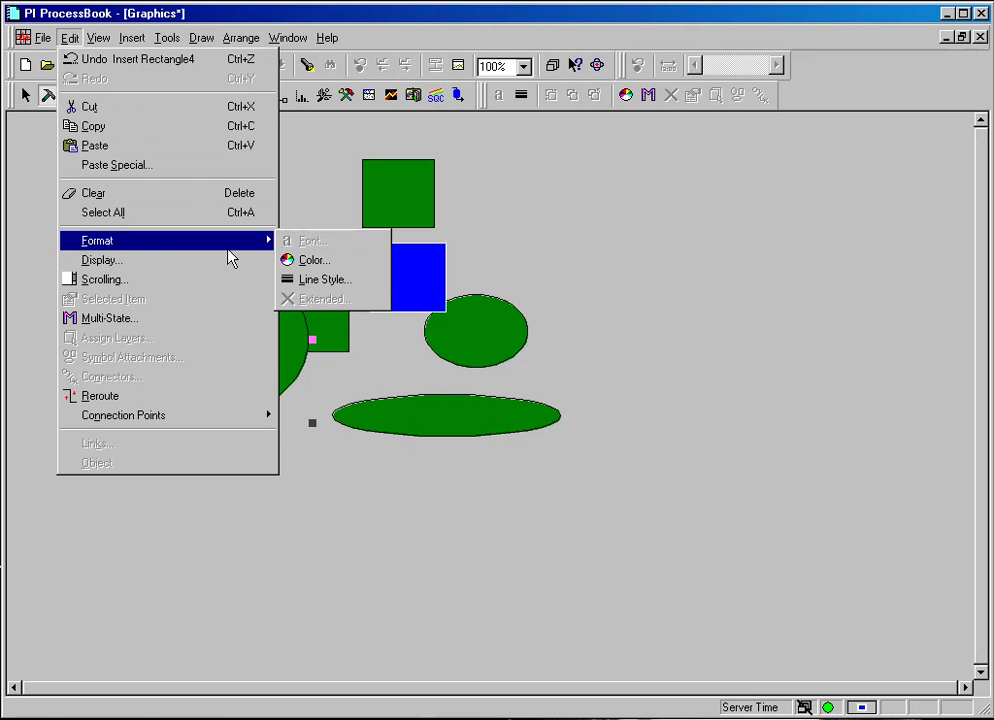
{"action": "left_click", "coordinate": [290, 260]}
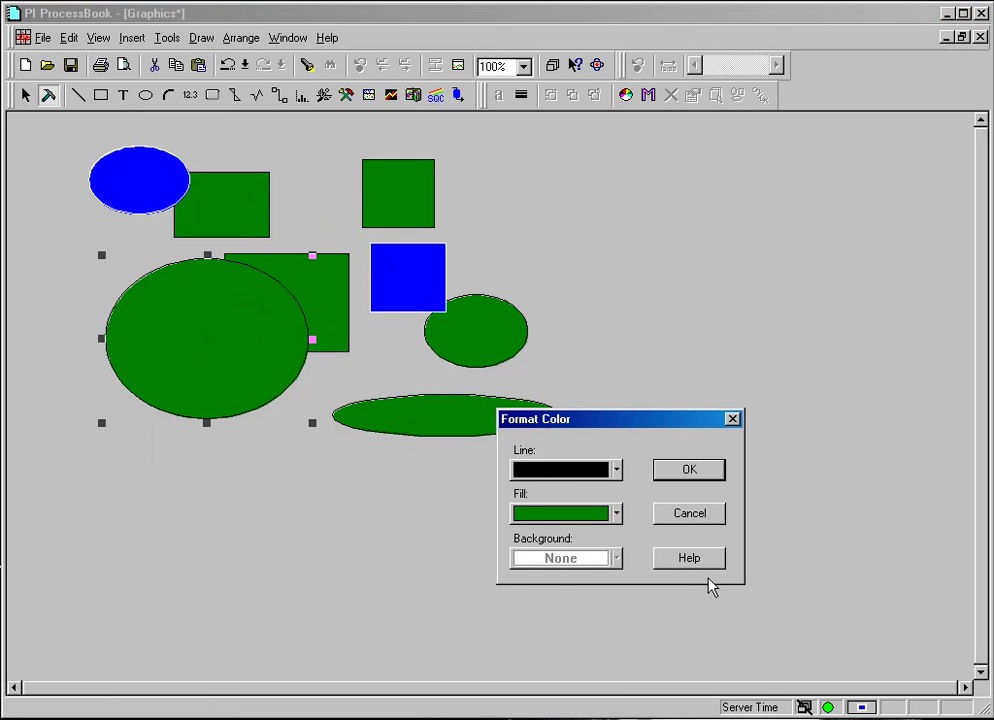
{"action": "left_click", "coordinate": [616, 513]}
{"action": "left_click", "coordinate": [571, 564]}
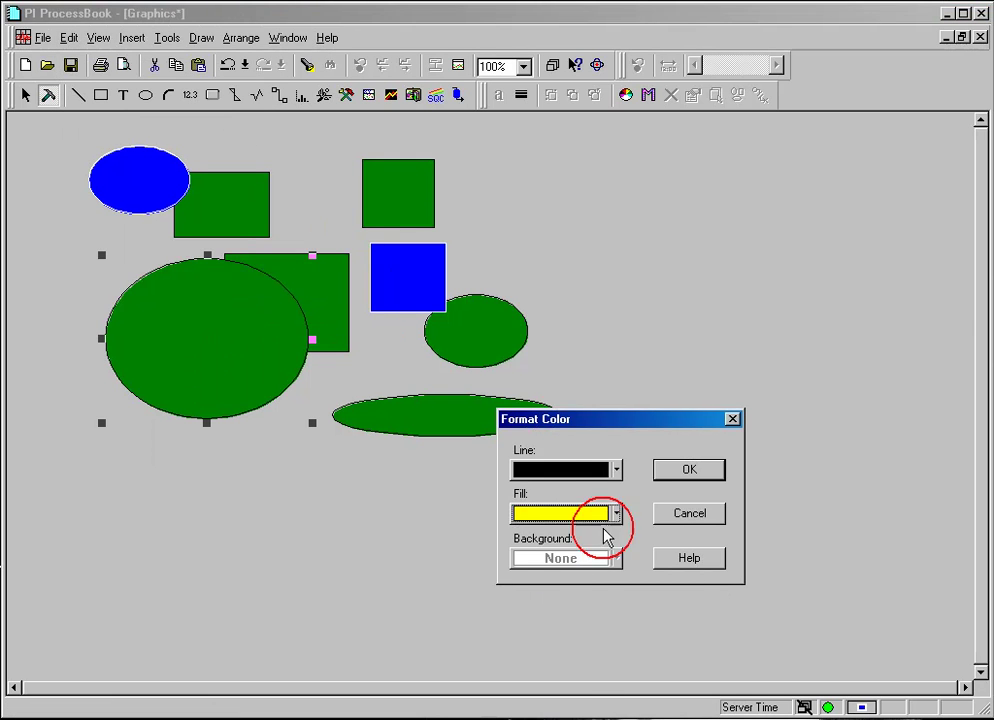
{"action": "left_click", "coordinate": [672, 478]}
{"action": "left_click_drag", "start_coordinate": [206, 392], "coordinate": [183, 444]}
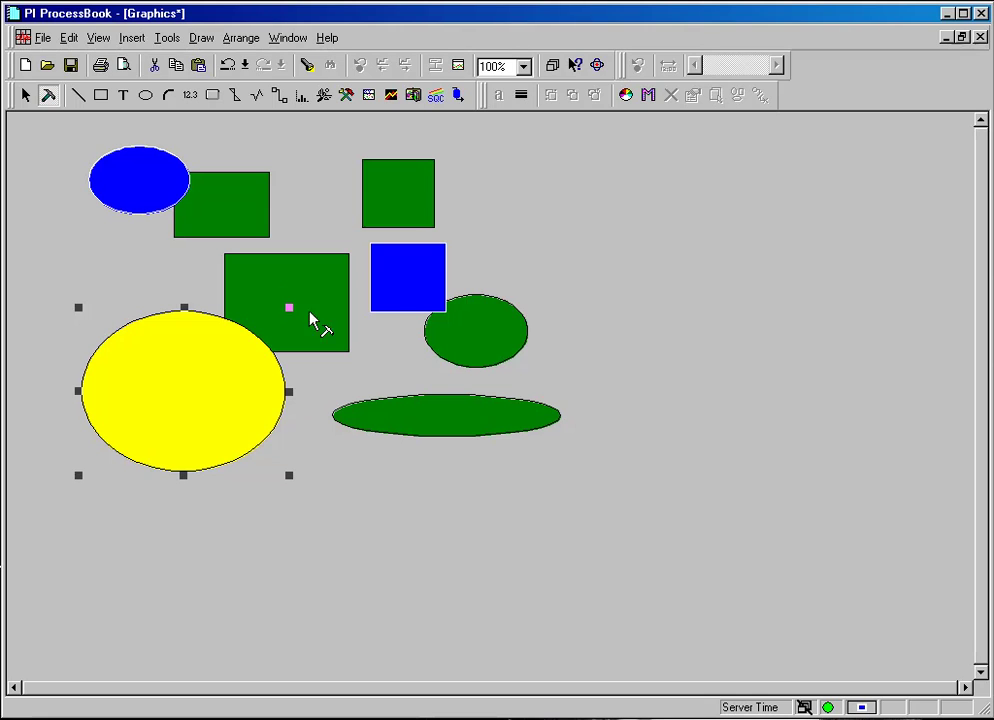
{"action": "left_click", "coordinate": [333, 469]}
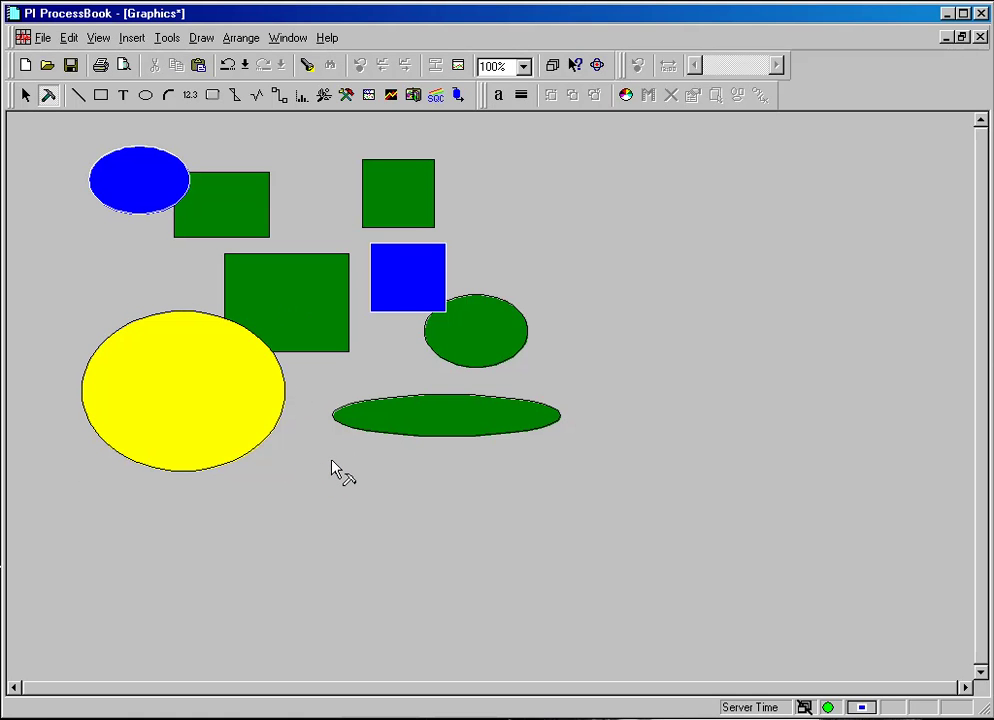
Move the green square below the yellow circle so they overlap, and select both shapes.
{"action": "left_click", "coordinate": [293, 305]}
{"action": "left_click_drag", "start_coordinate": [293, 305], "coordinate": [304, 508]}
{"action": "left_click_drag", "start_coordinate": [155, 457], "coordinate": [182, 476]}
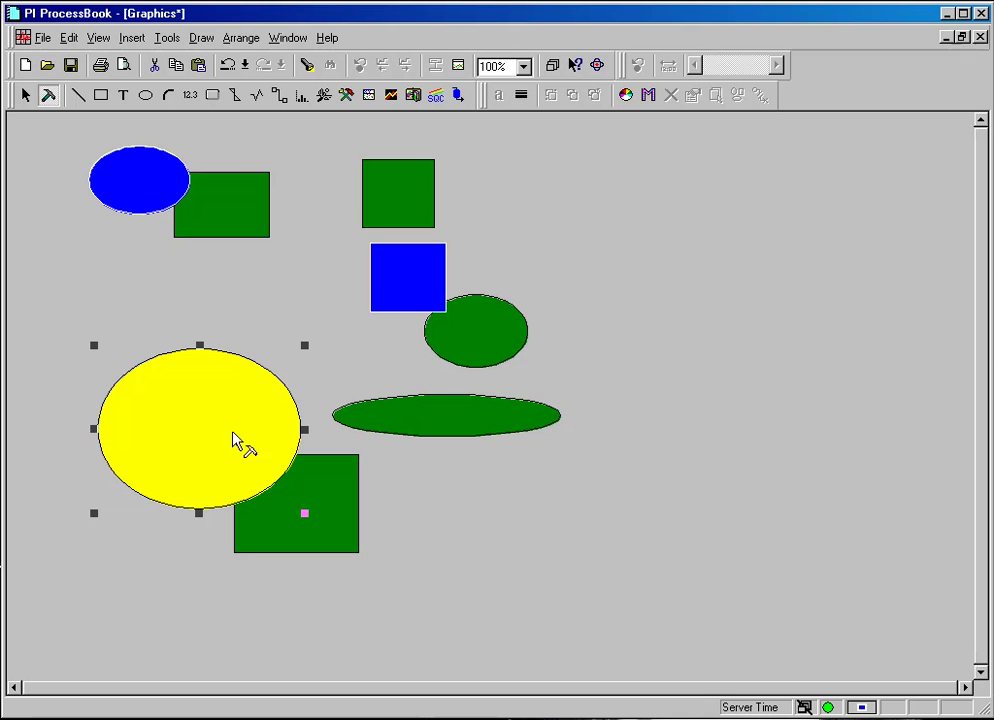
{"action": "left_click", "coordinate": [230, 40]}
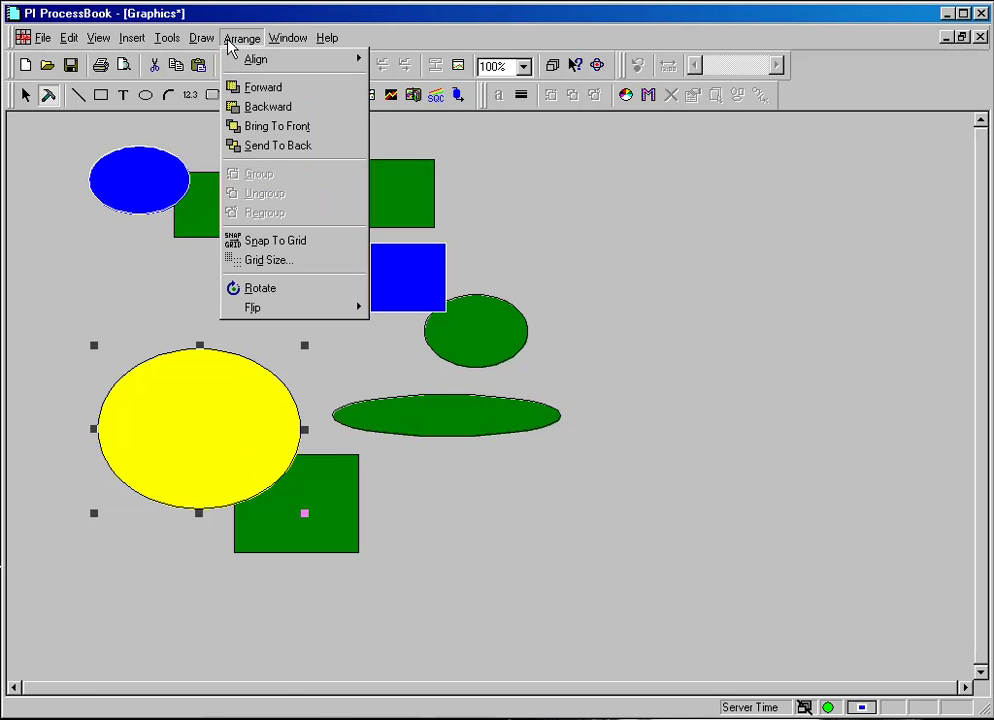
{"action": "left_click", "coordinate": [325, 528]}
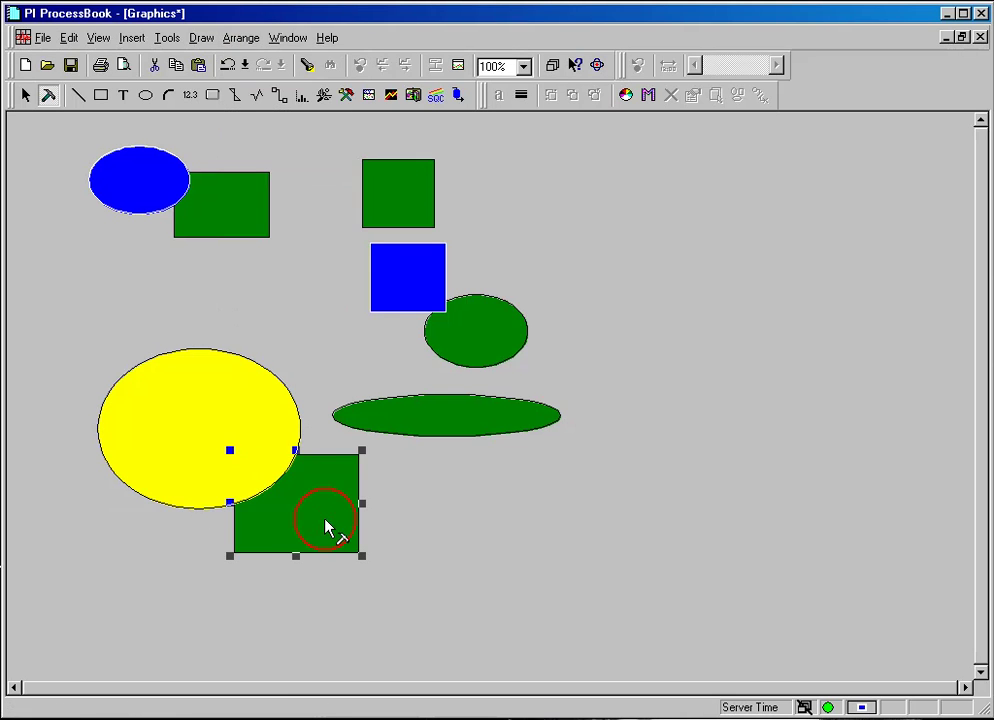
{"action": "left_click", "coordinate": [224, 424], "text": "shift"}
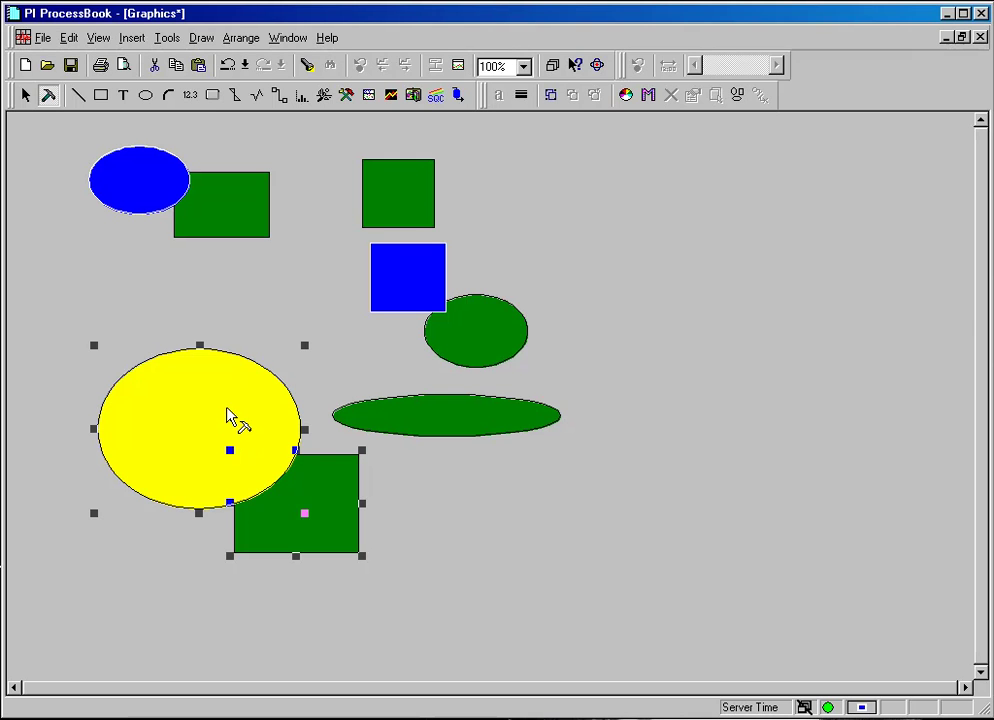
Group the circle and square, move the group up-left, shrink it, then ungroup.
{"action": "left_click", "coordinate": [243, 38]}
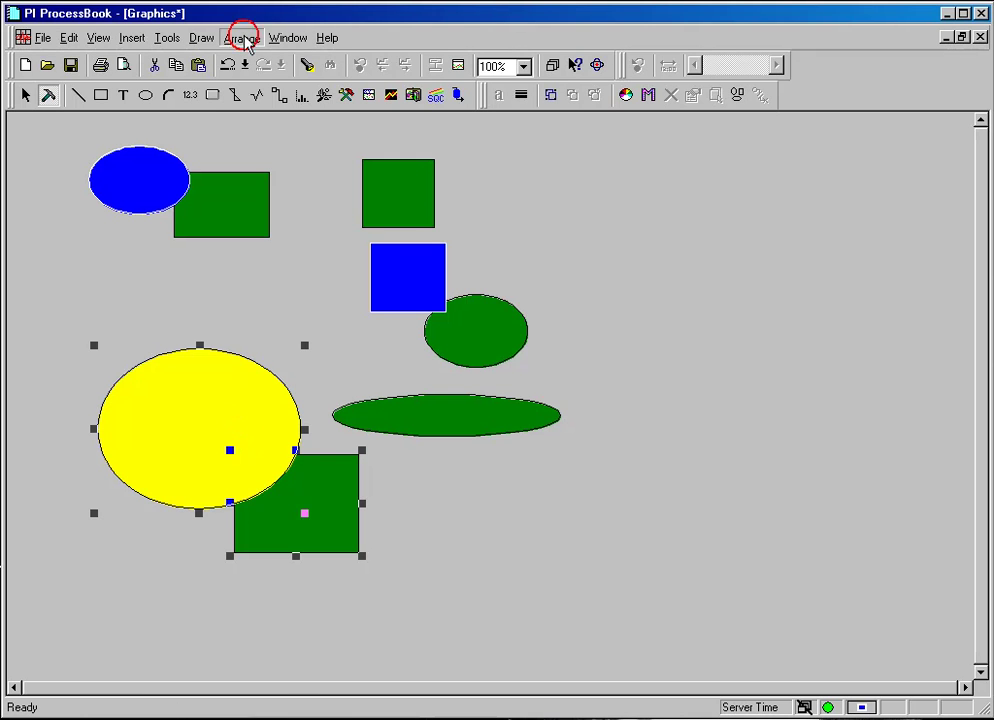
{"action": "left_click", "coordinate": [252, 168]}
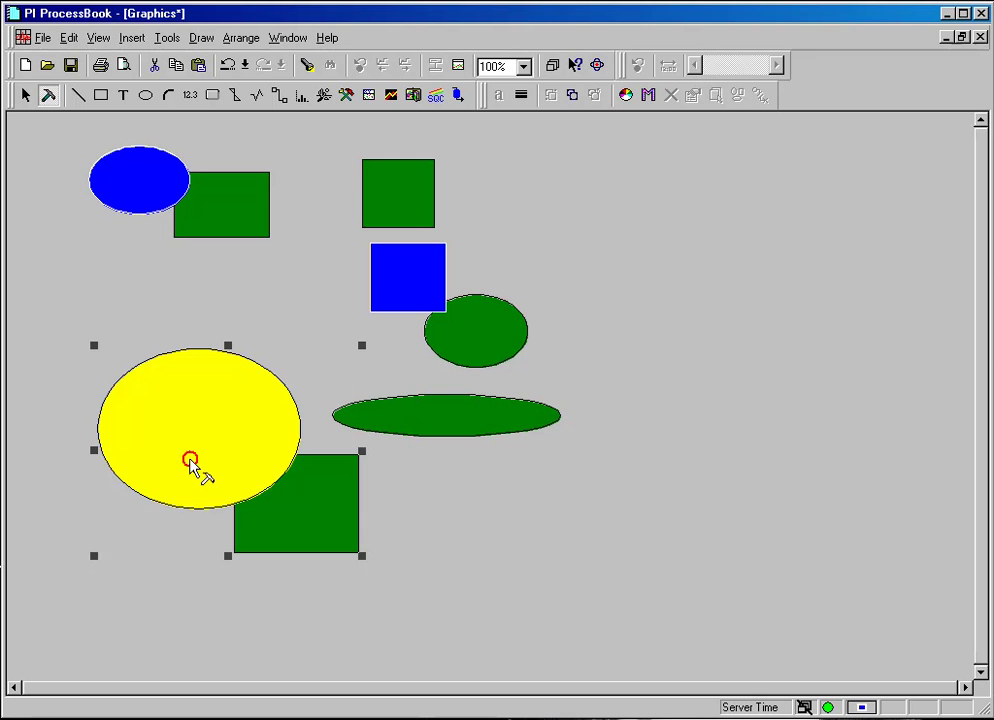
{"action": "left_click_drag", "start_coordinate": [190, 462], "coordinate": [180, 405]}
{"action": "left_click_drag", "start_coordinate": [351, 497], "coordinate": [316, 462]}
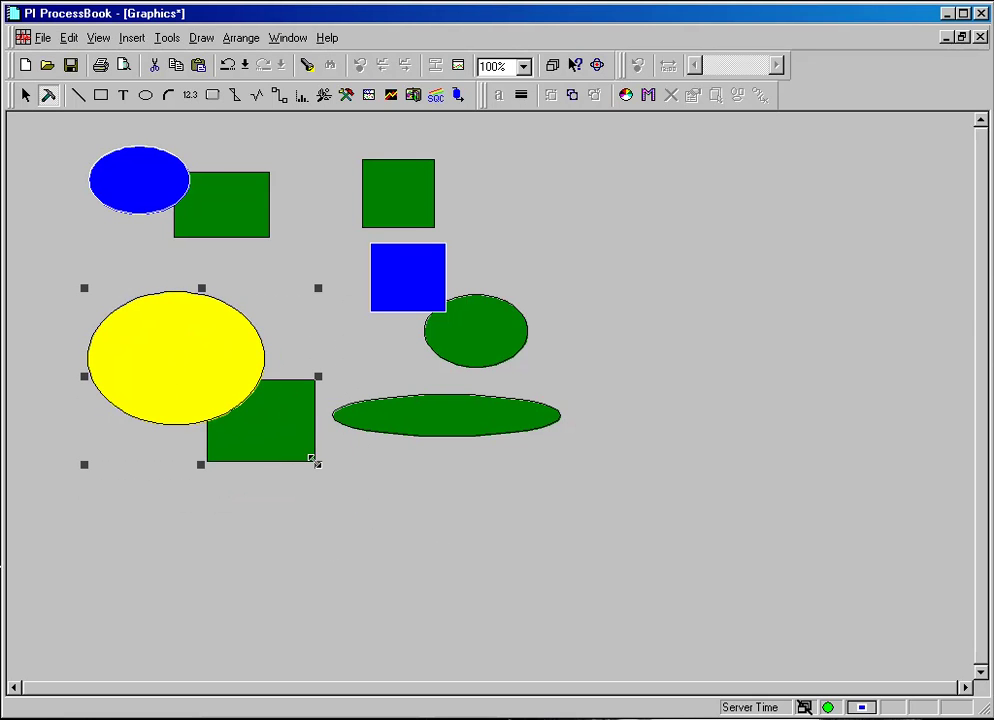
{"action": "left_click", "coordinate": [243, 38]}
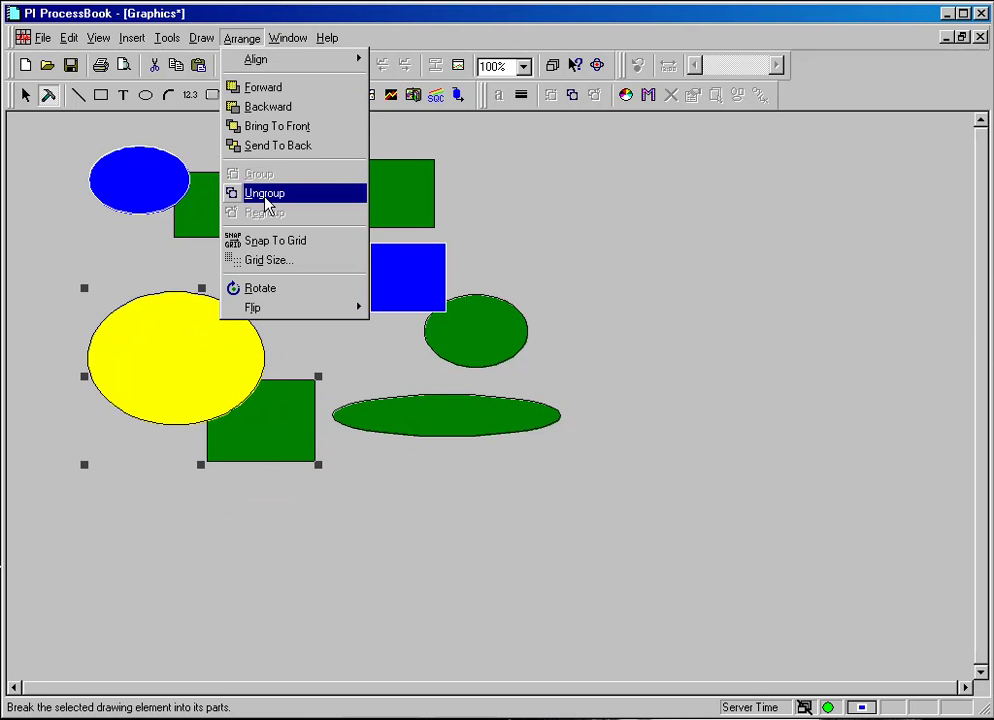
{"action": "left_click", "coordinate": [268, 193]}
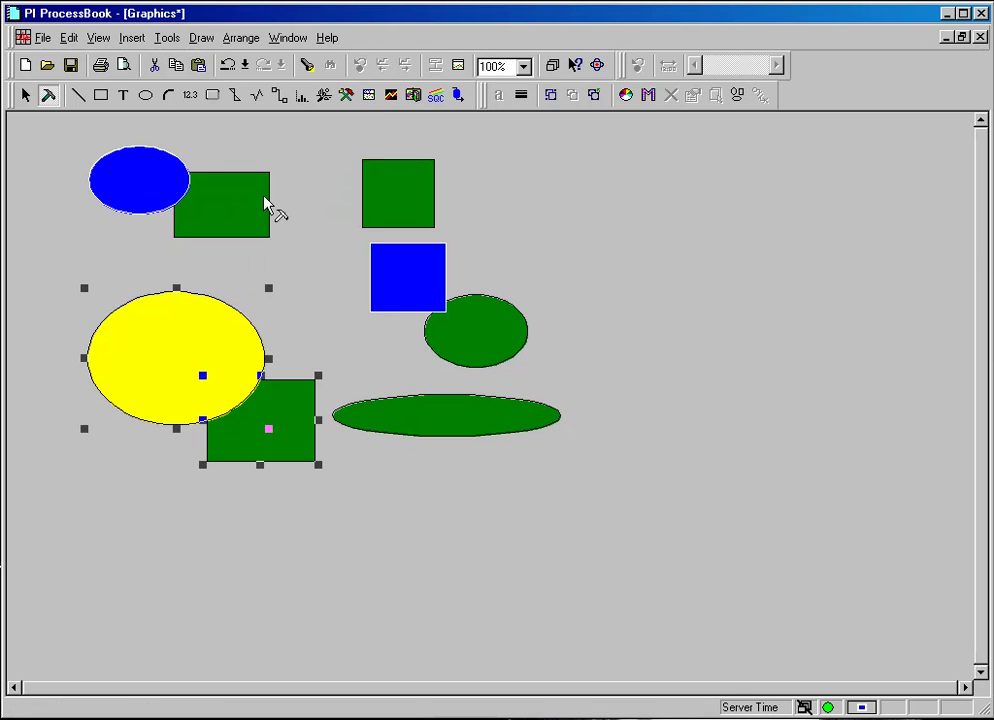
{"action": "left_click", "coordinate": [307, 491]}
Bring the green square to the front so it covers the yellow circle's lower right.
{"action": "left_click", "coordinate": [230, 366]}
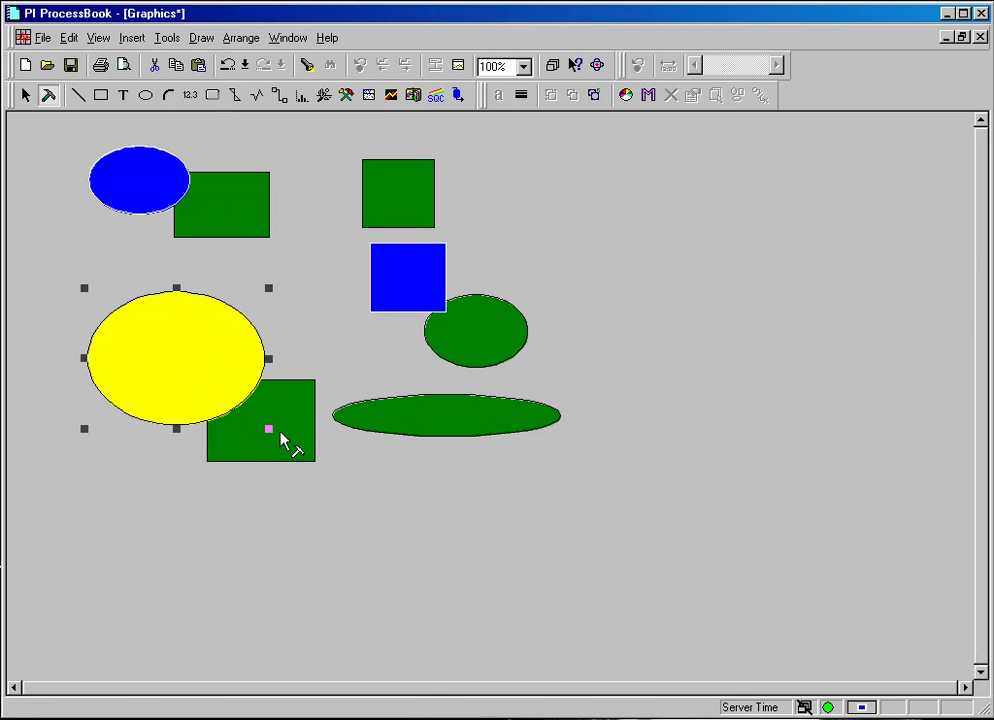
{"action": "left_click", "coordinate": [284, 440]}
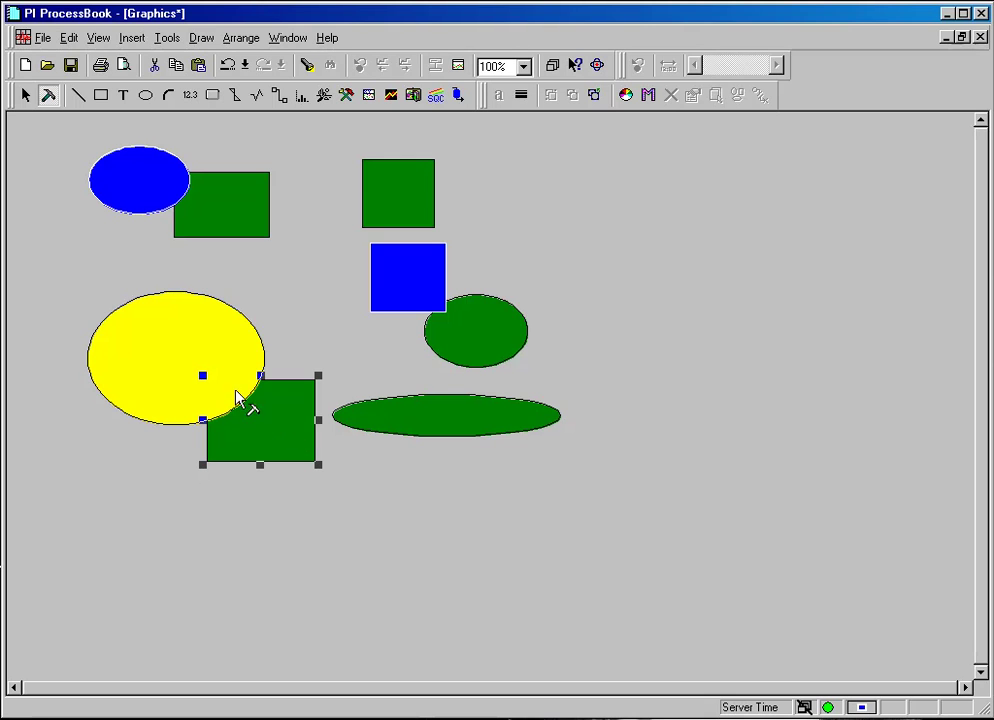
{"action": "left_click", "coordinate": [244, 40]}
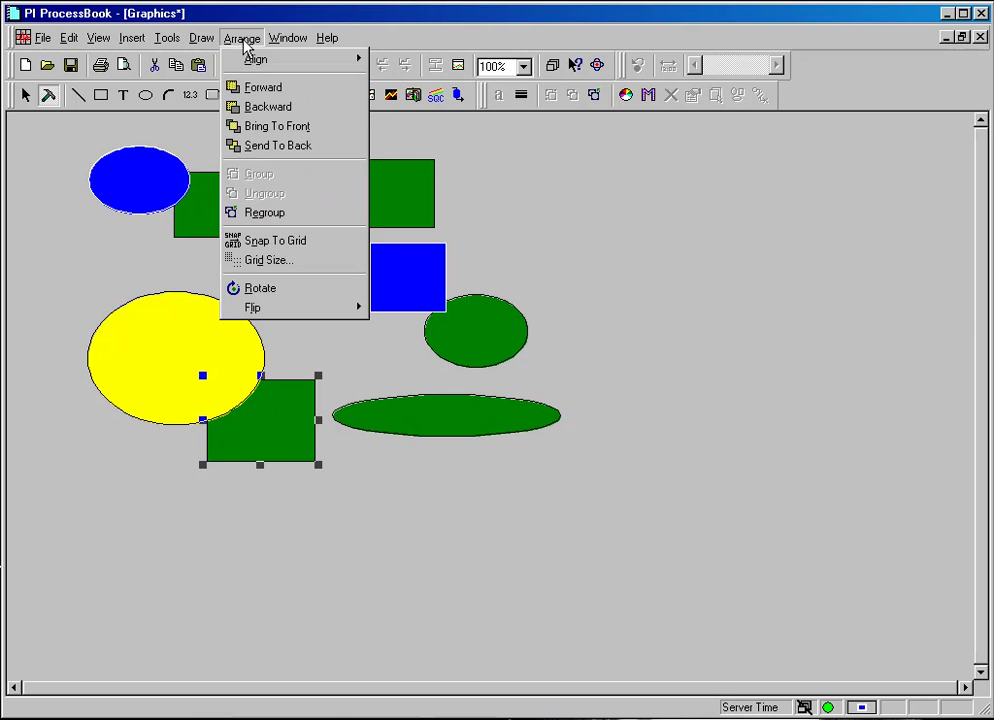
{"action": "left_click", "coordinate": [250, 126]}
{"action": "left_click", "coordinate": [317, 565]}
{"action": "left_click", "coordinate": [262, 449]}
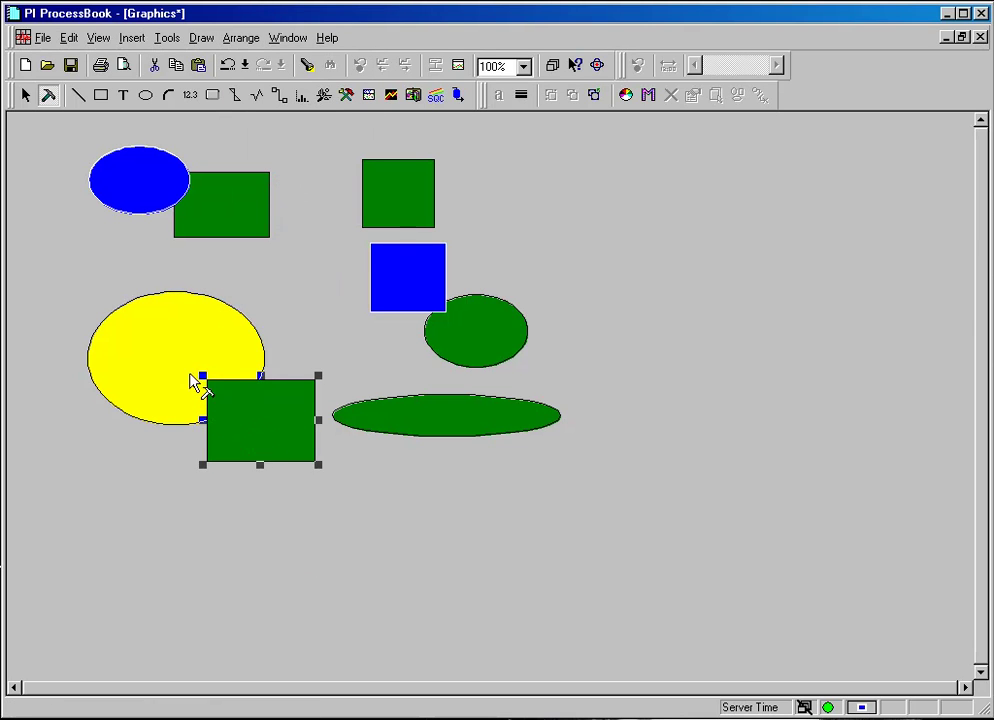
{"action": "left_click", "coordinate": [195, 381]}
{"action": "left_click", "coordinate": [293, 521]}
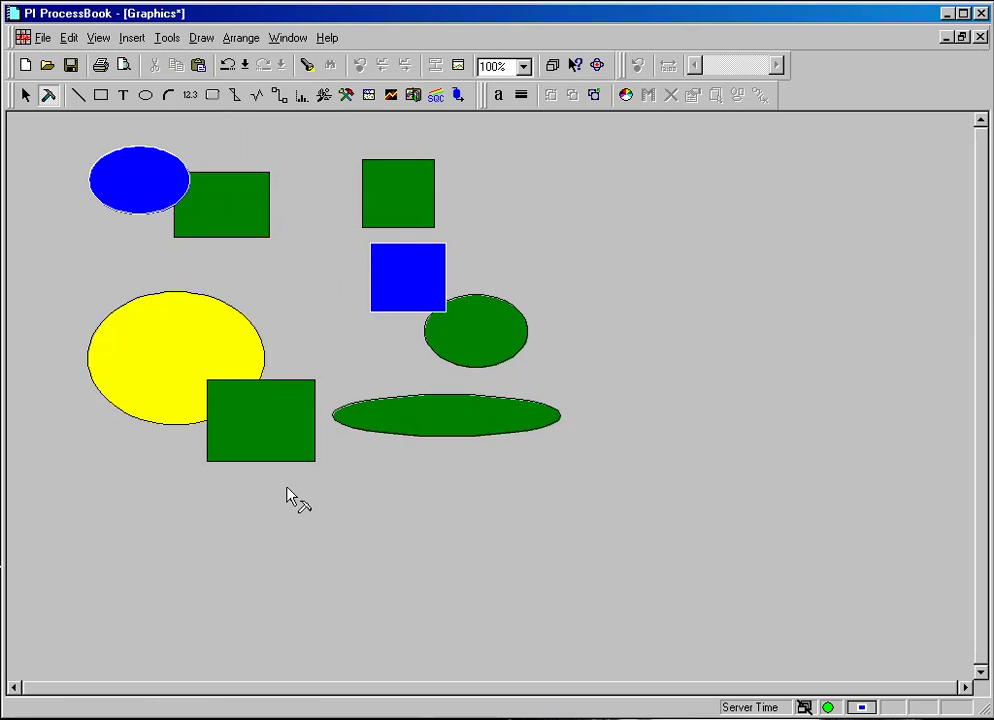